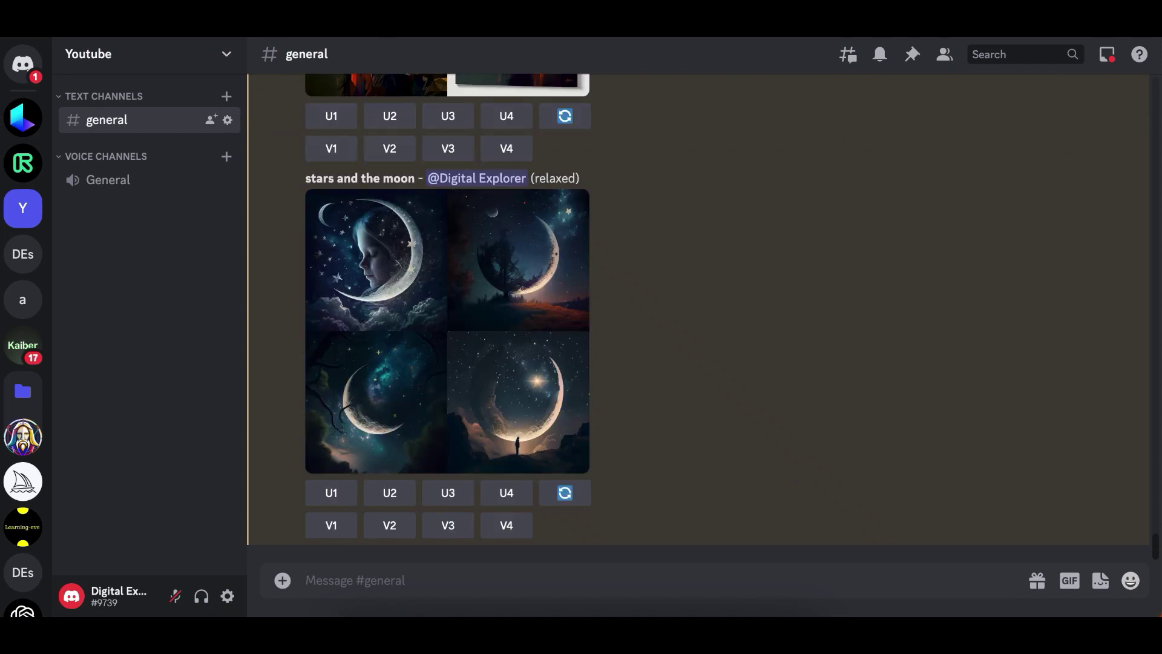
- Generate Midjourney images from the prompt "a cartoon portrait style, head shot of a lady character wearing a jacket looking straight at the camera"
type("/i")
key("Tab")
type("a cartoon portrait style, head shot of a lady character ")
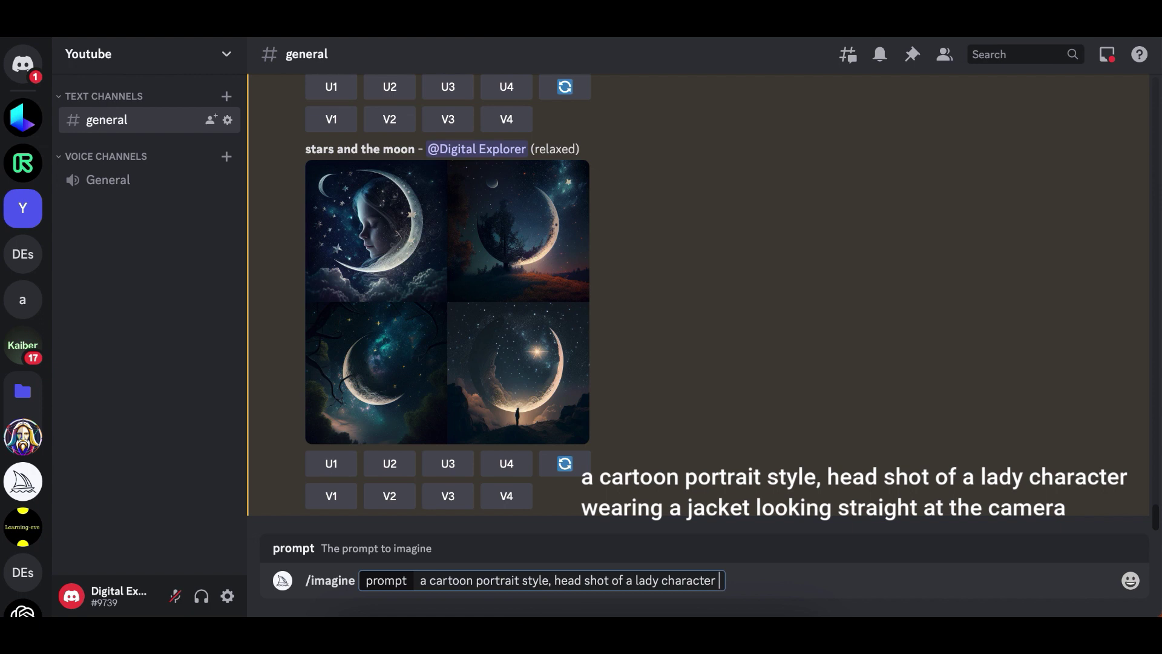
type("wearing a jacket looking straight at the camera")
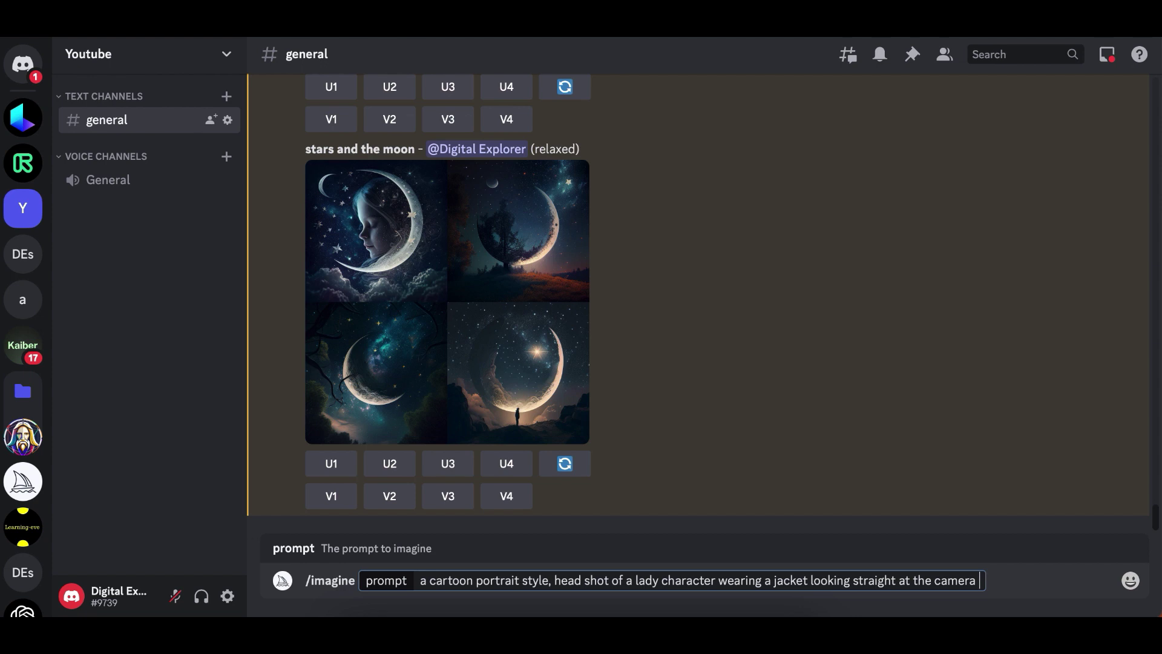
key("Return")
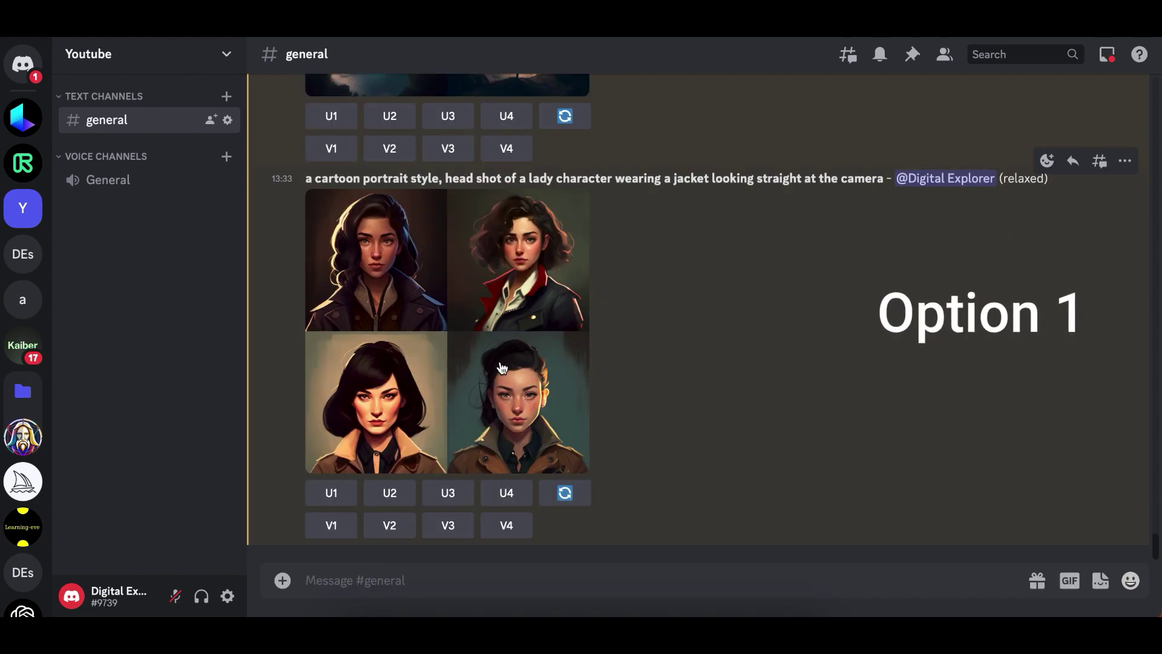
- View the first grid of lady portraits enlarged and reroll the prompt for a second set
left_click(502, 368)
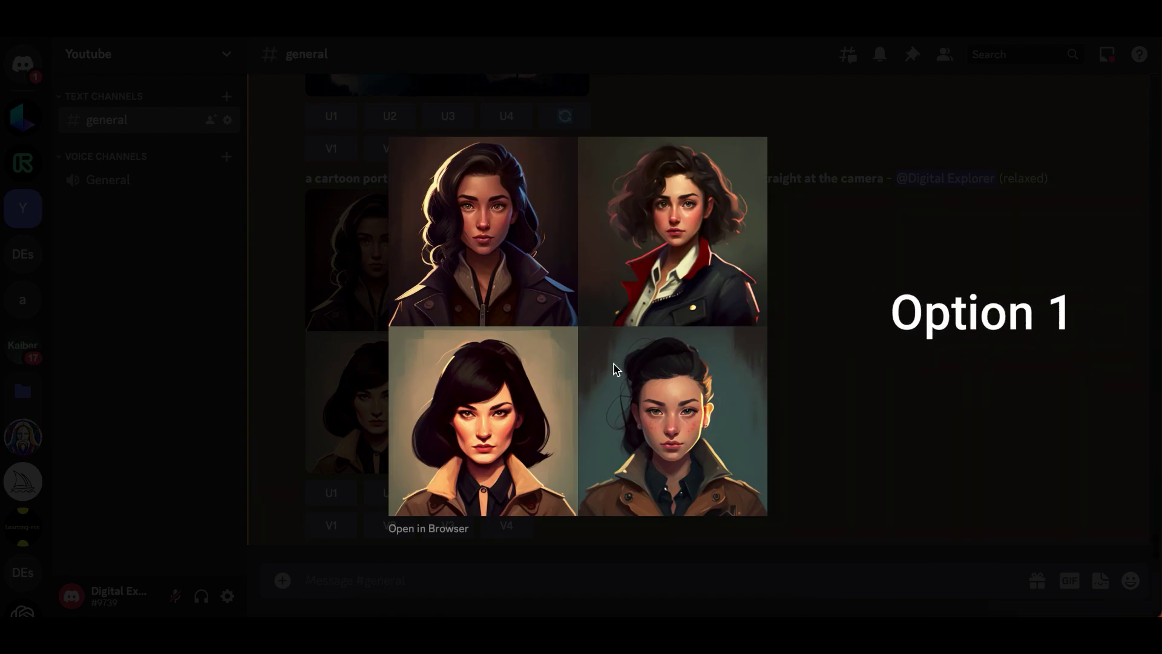
left_click(805, 339)
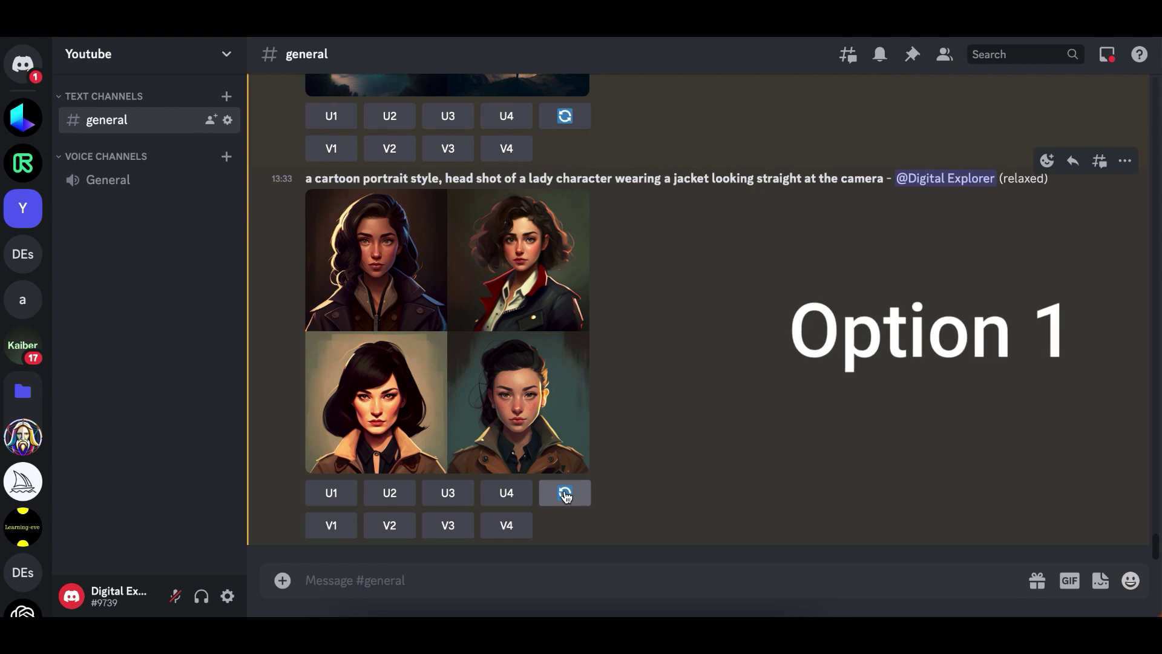
left_click(564, 494)
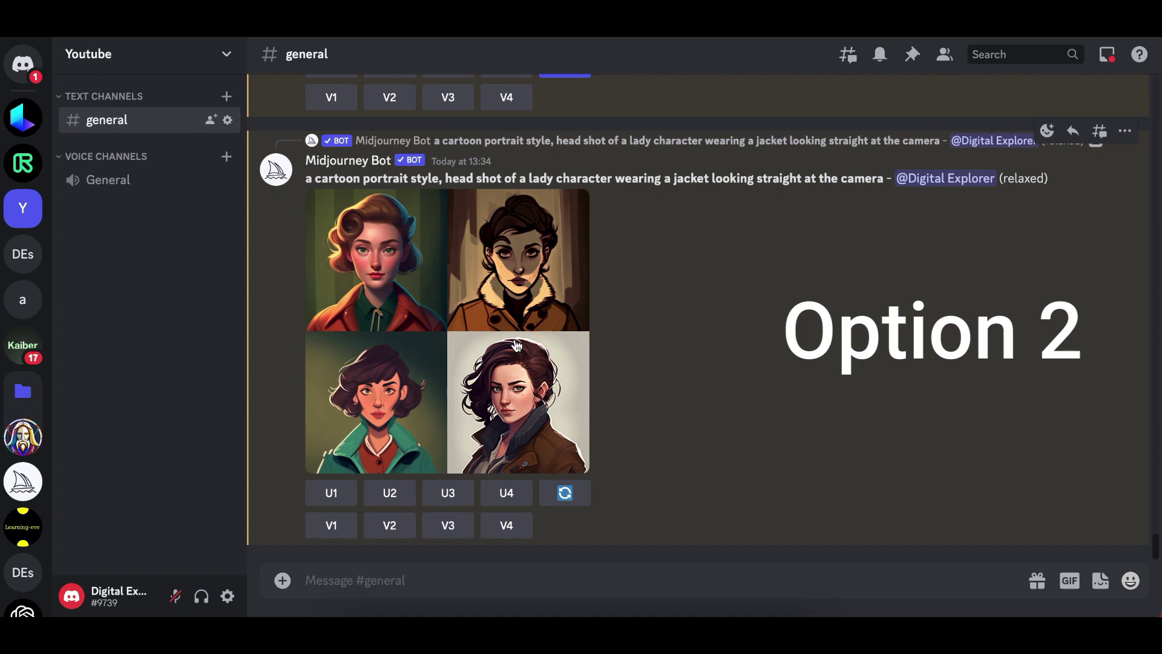
- View the second portrait grid enlarged and reroll the prompt for a third set of images
left_click(486, 366)
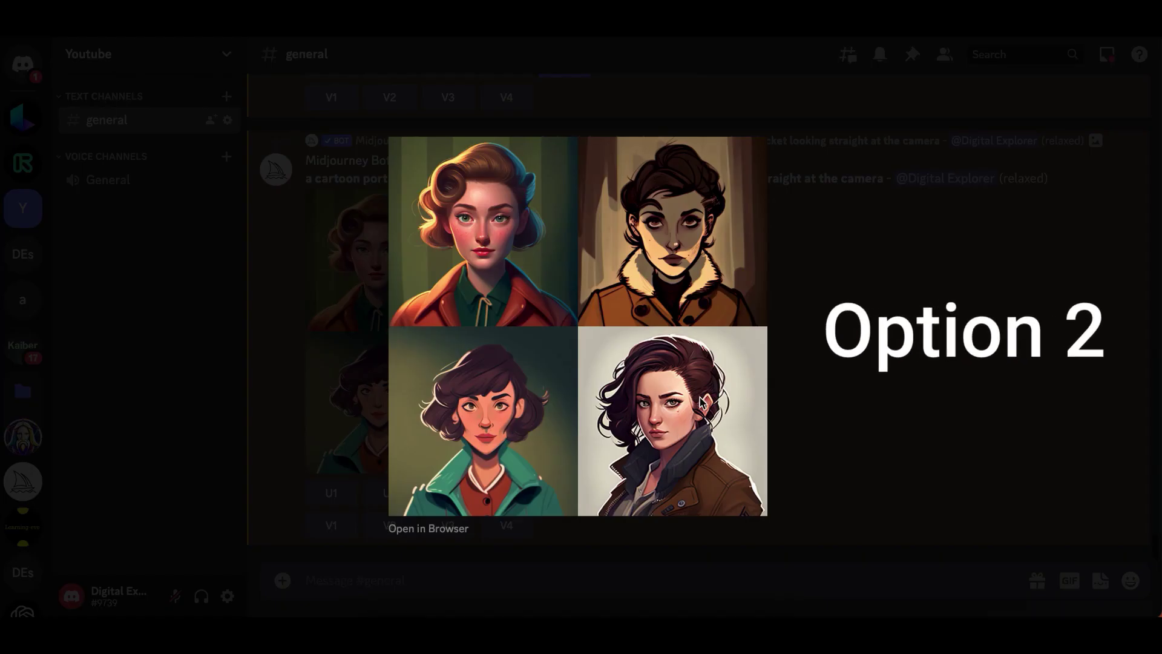
left_click(830, 352)
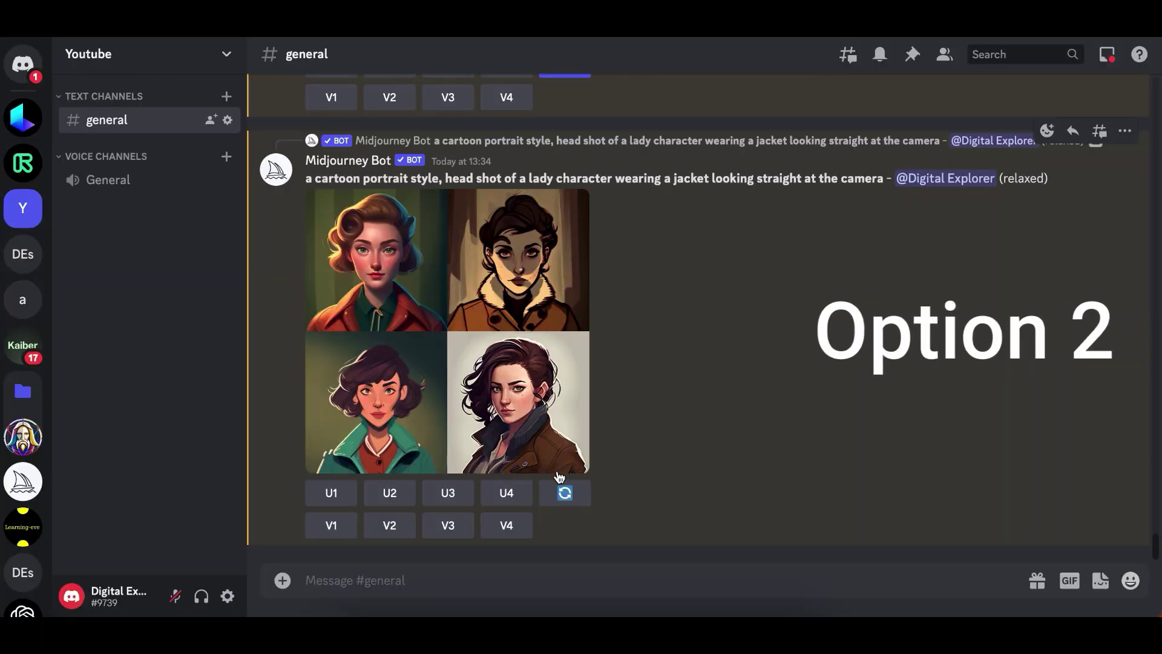
left_click(564, 492)
- Upscale the fourth portrait of the third set, the red-haired woman in a jacket, and view it enlarged
left_click(458, 385)
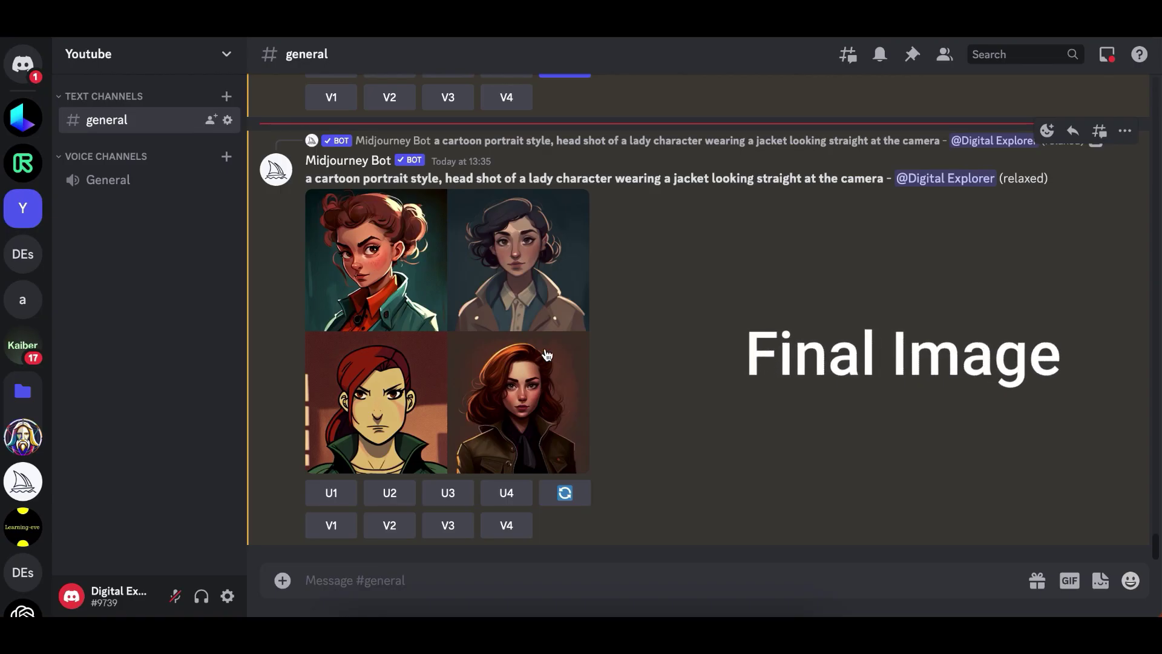
left_click(515, 506)
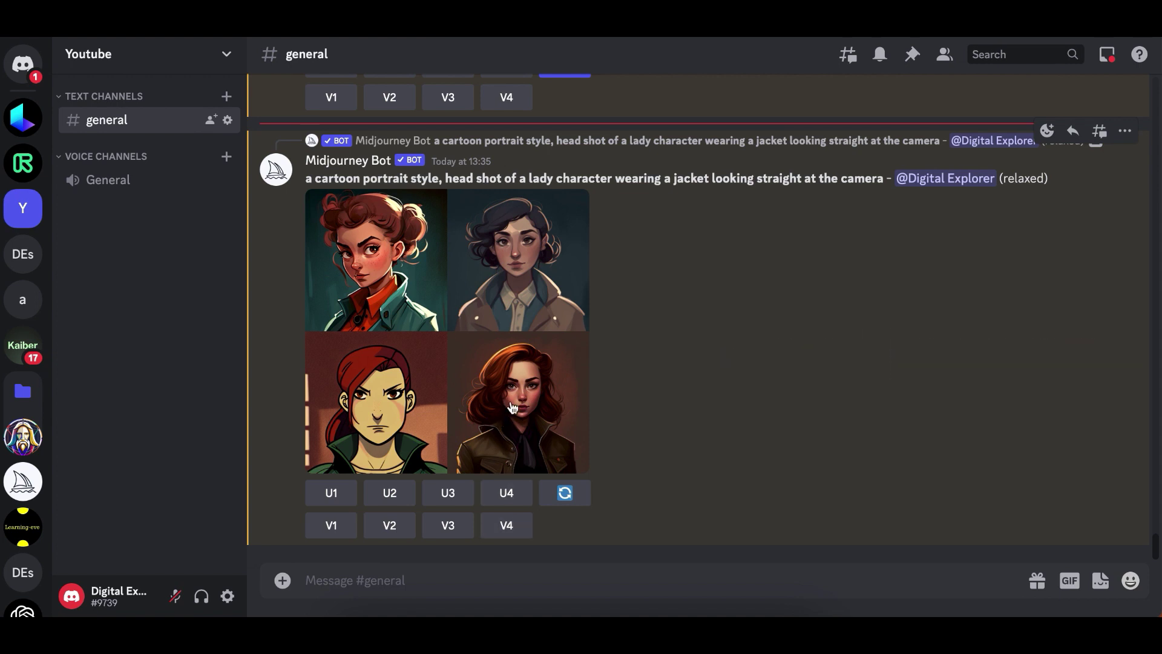
left_click(501, 500)
left_click(654, 363)
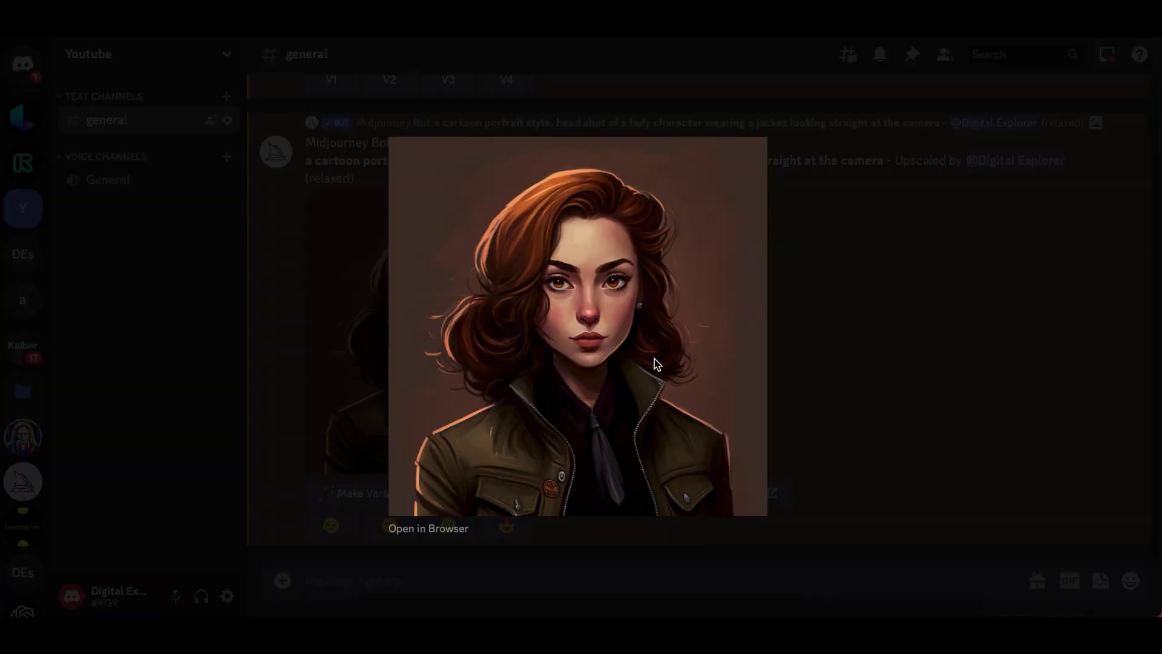
left_click(840, 328)
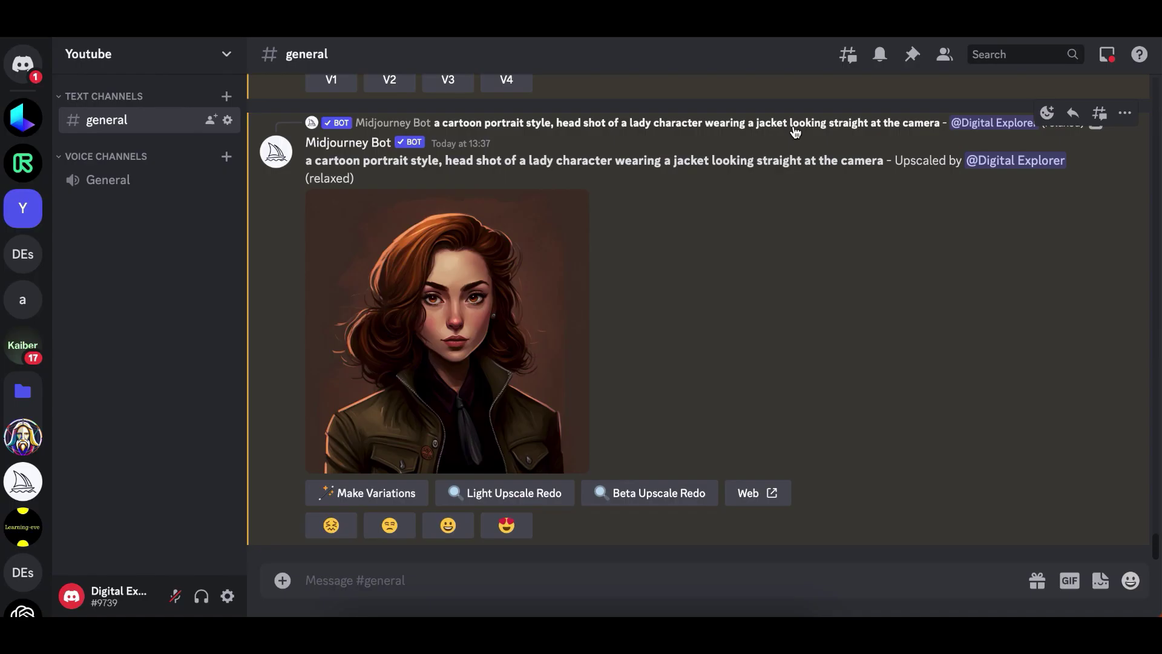
- Save the enlarged upscaled portrait as an image file with Save Image As and close the preview
left_click(445, 299)
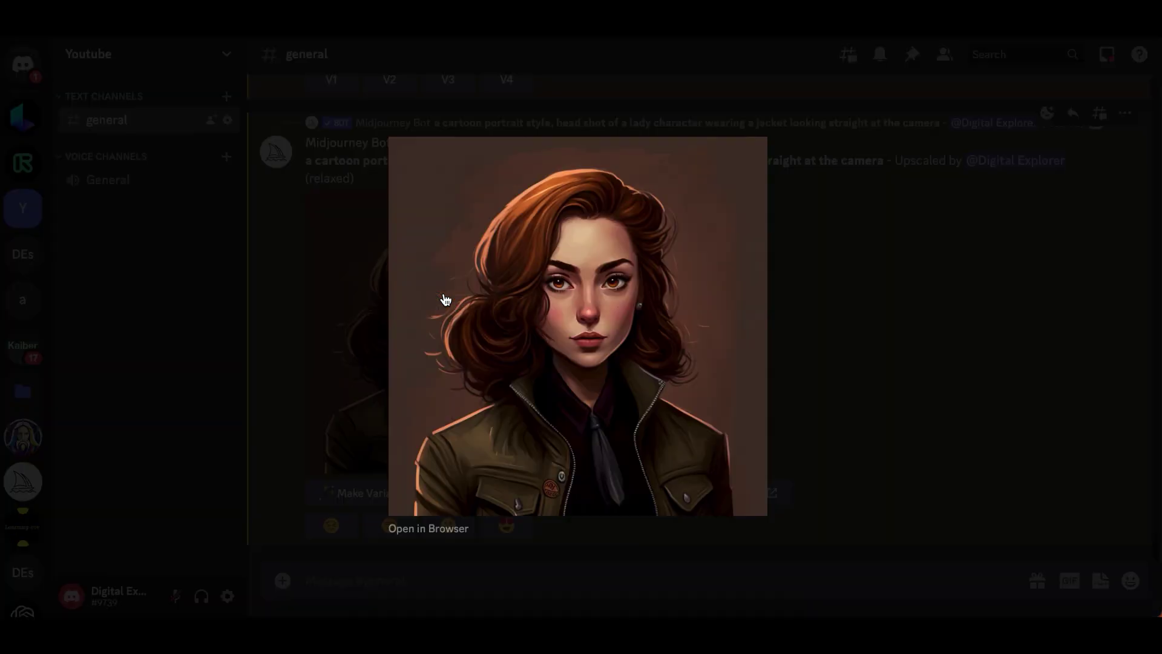
right_click(564, 320)
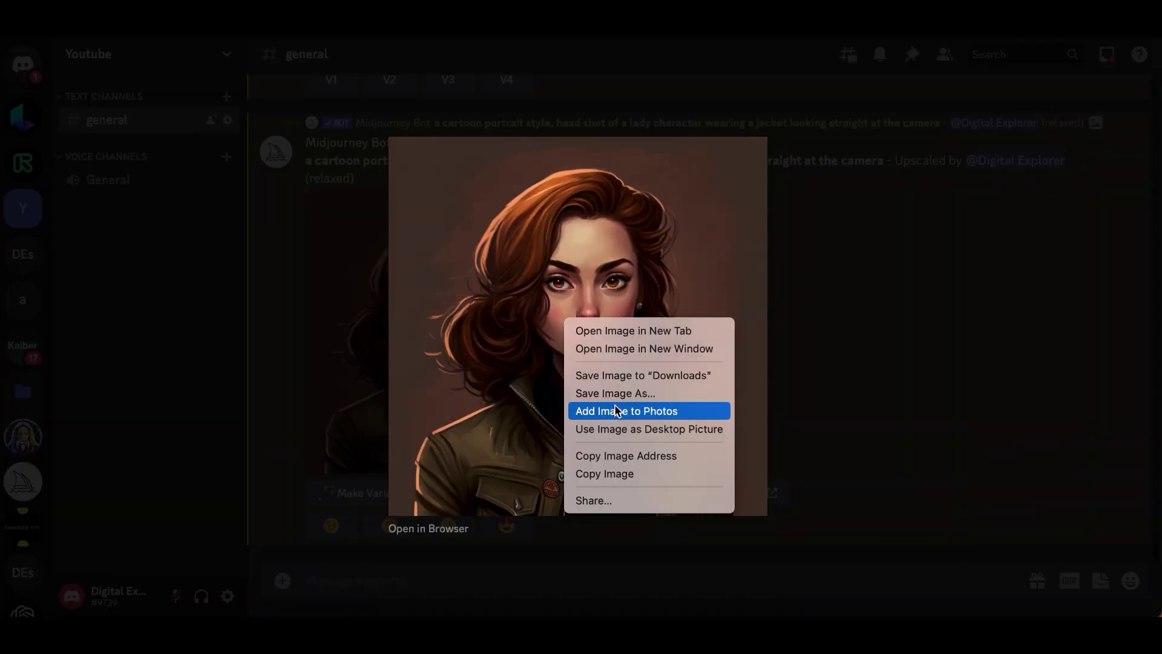
left_click(613, 392)
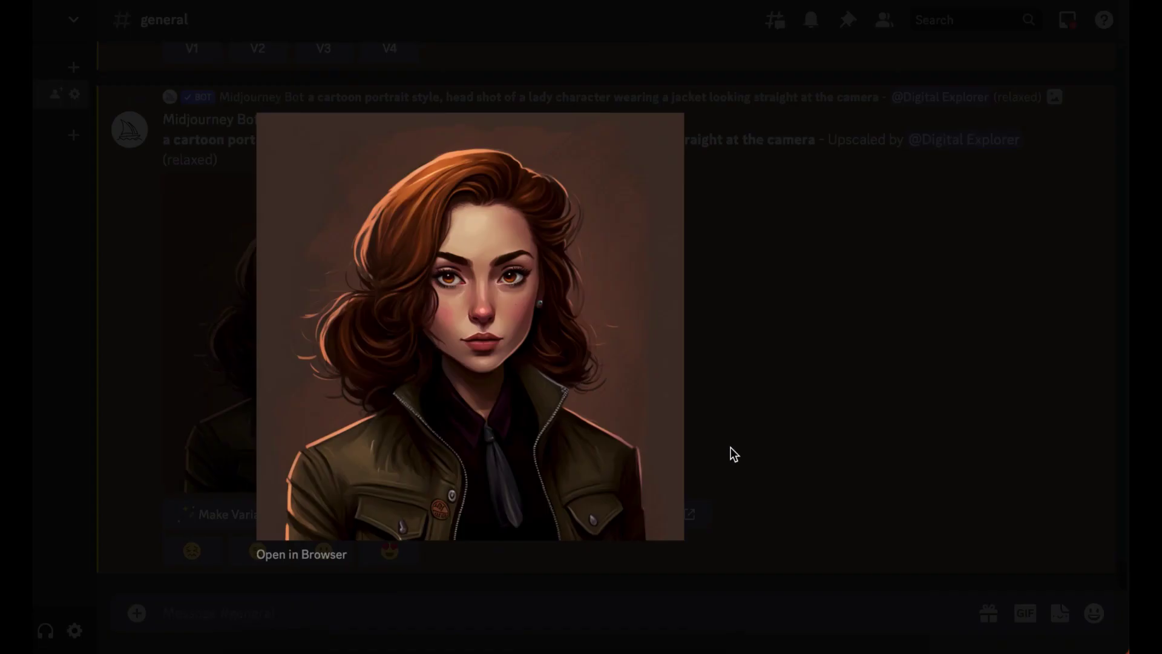
left_click(809, 439)
- Switch to ChatGPT and submit the prompt "write a mini story on how to make money online working from home"
left_click(390, 651)
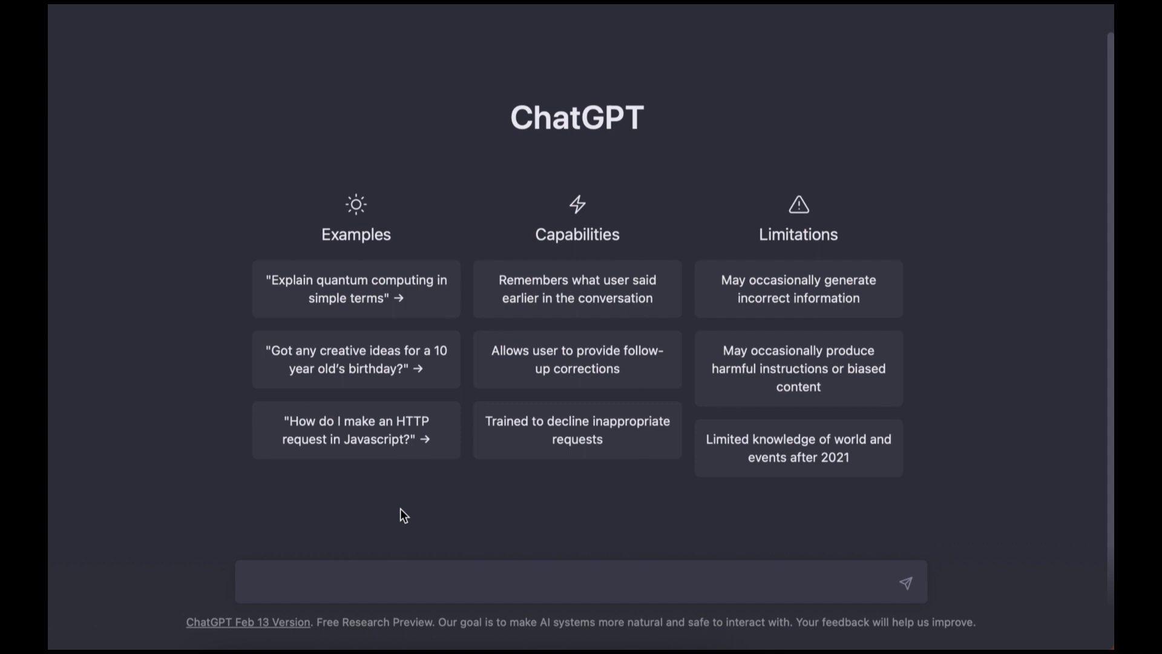
type("write a mini st")
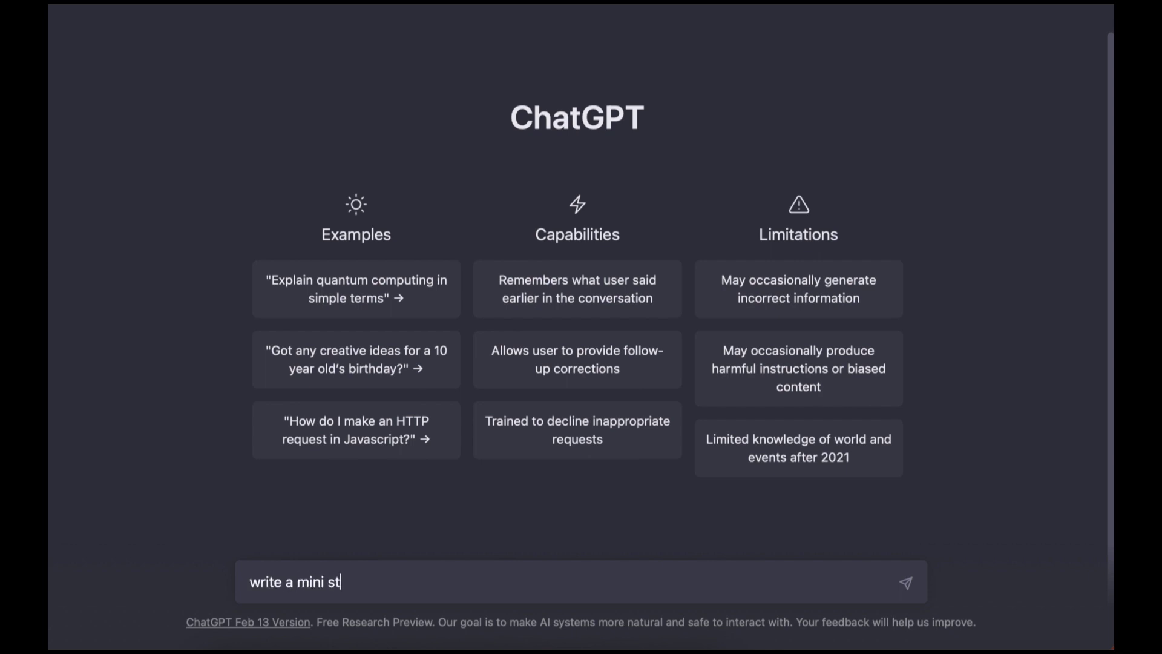
type("ory on how to make mo")
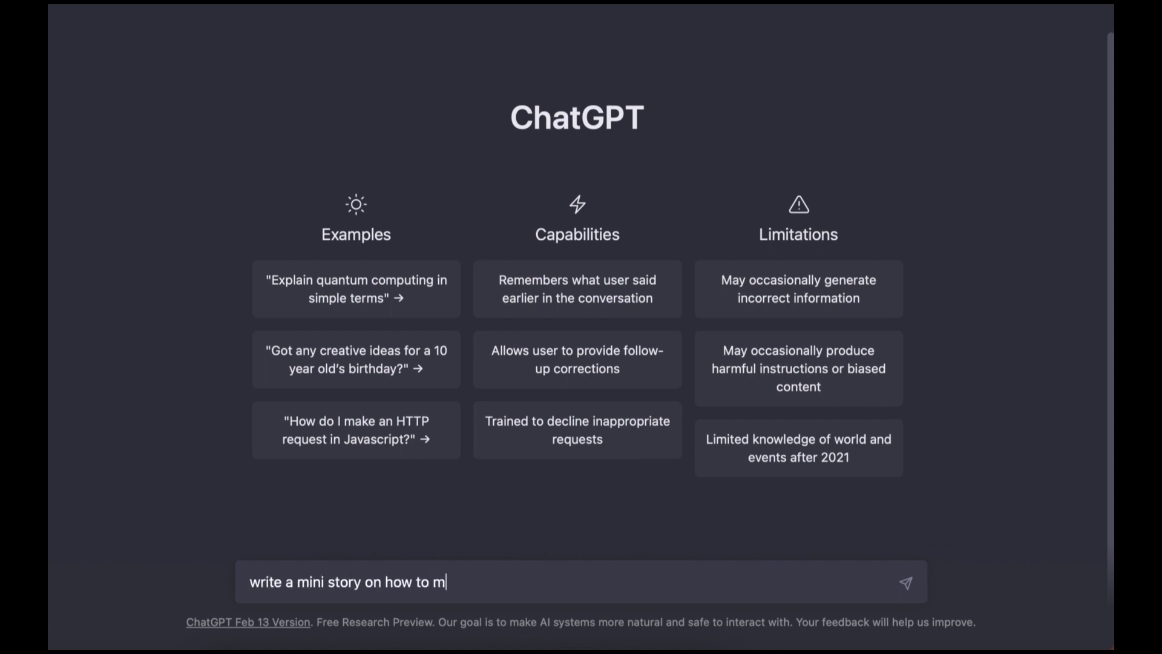
type("ney online workin")
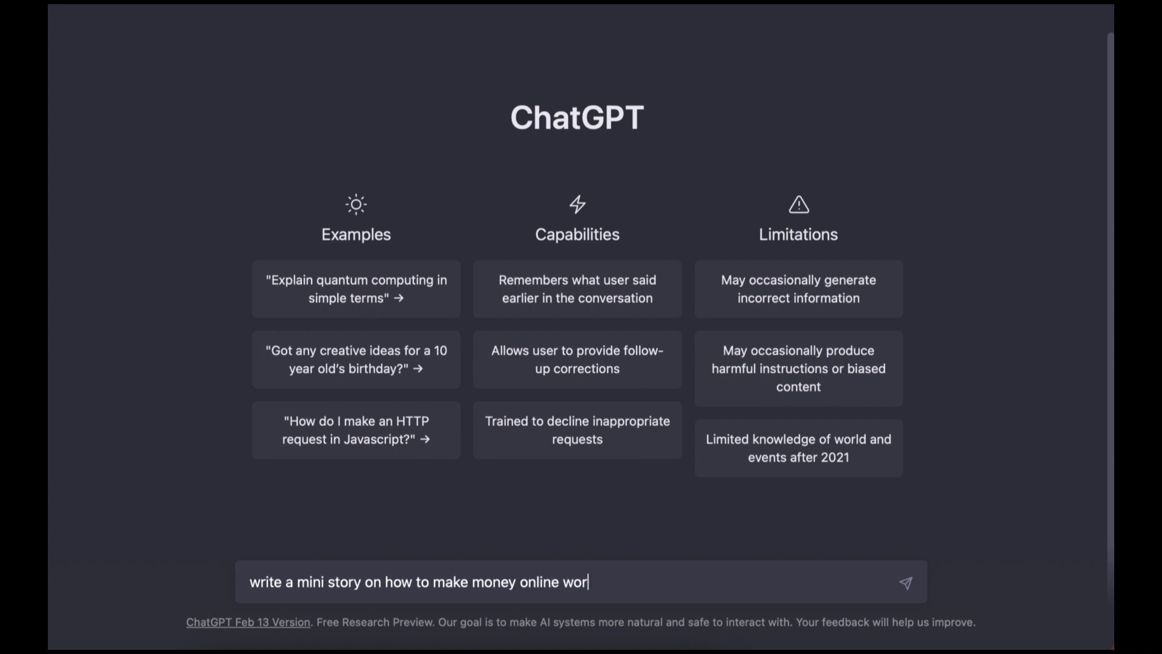
type("g from home")
key("Return")
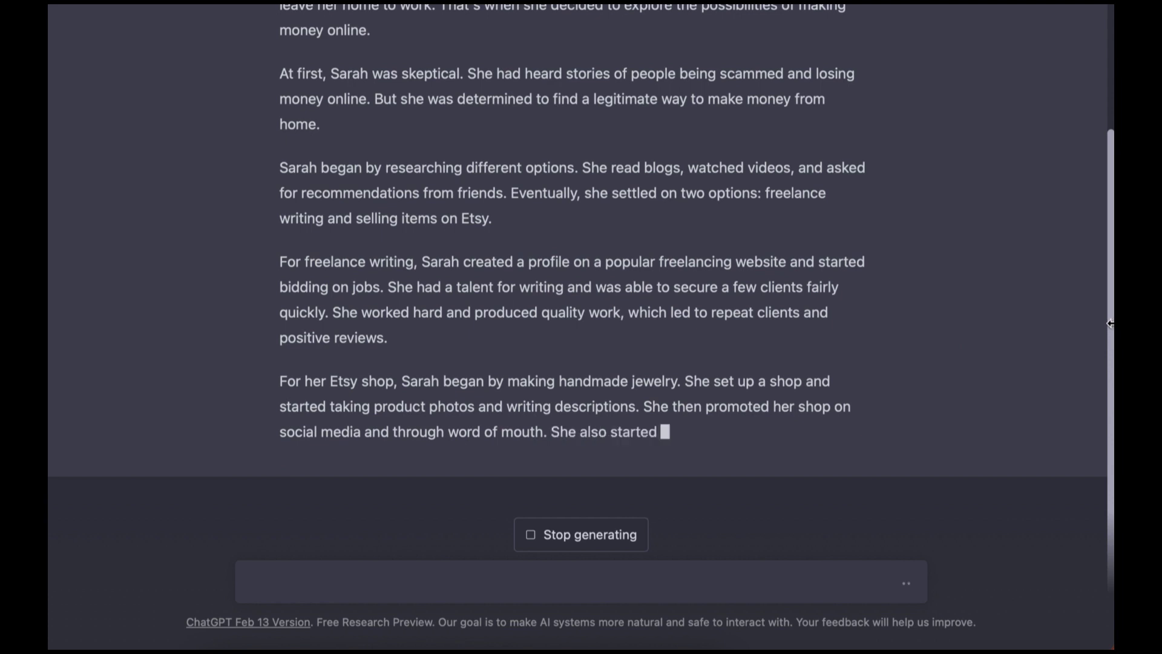
left_click_drag(1111, 328, 1111, 221)
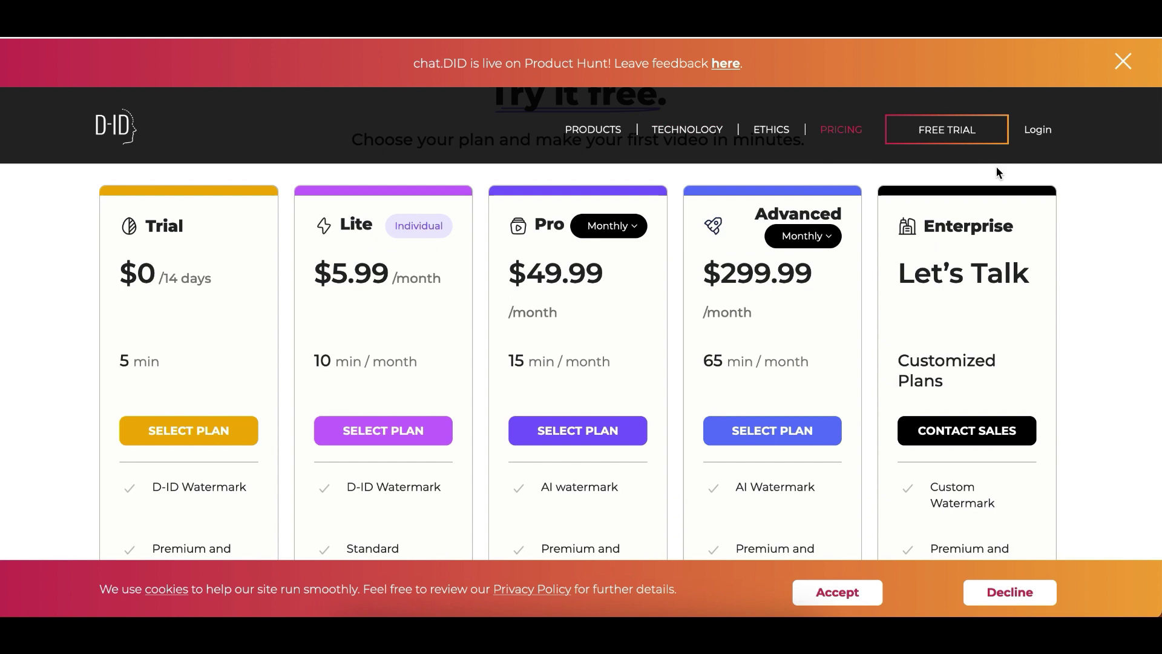
- Dismiss the Product Hunt banner on the D-ID pricing page and compare the plans' prices, video minutes and features
left_click(1131, 63)
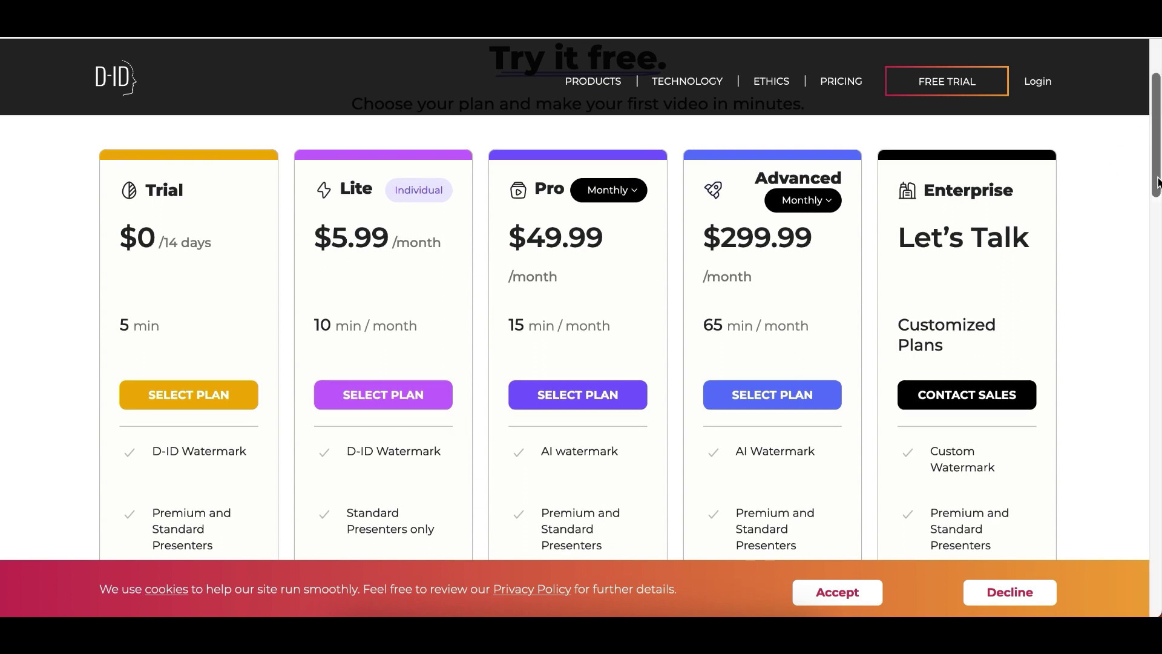
scroll(369, 145, "down", 1)
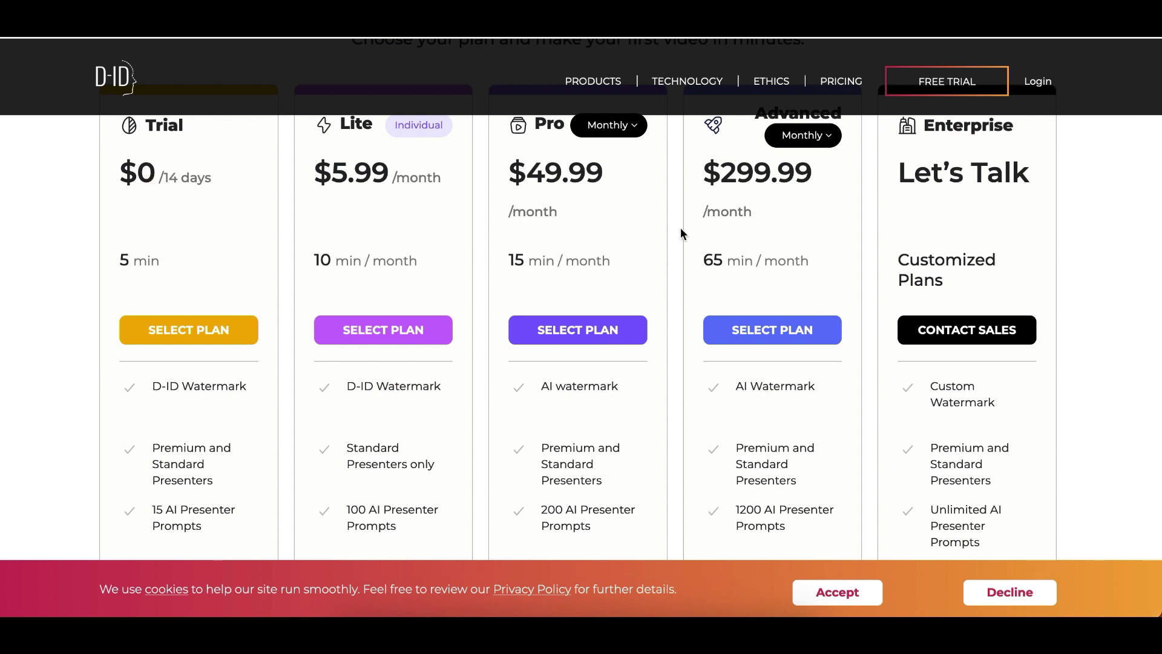
scroll(1133, 295, "up", 3)
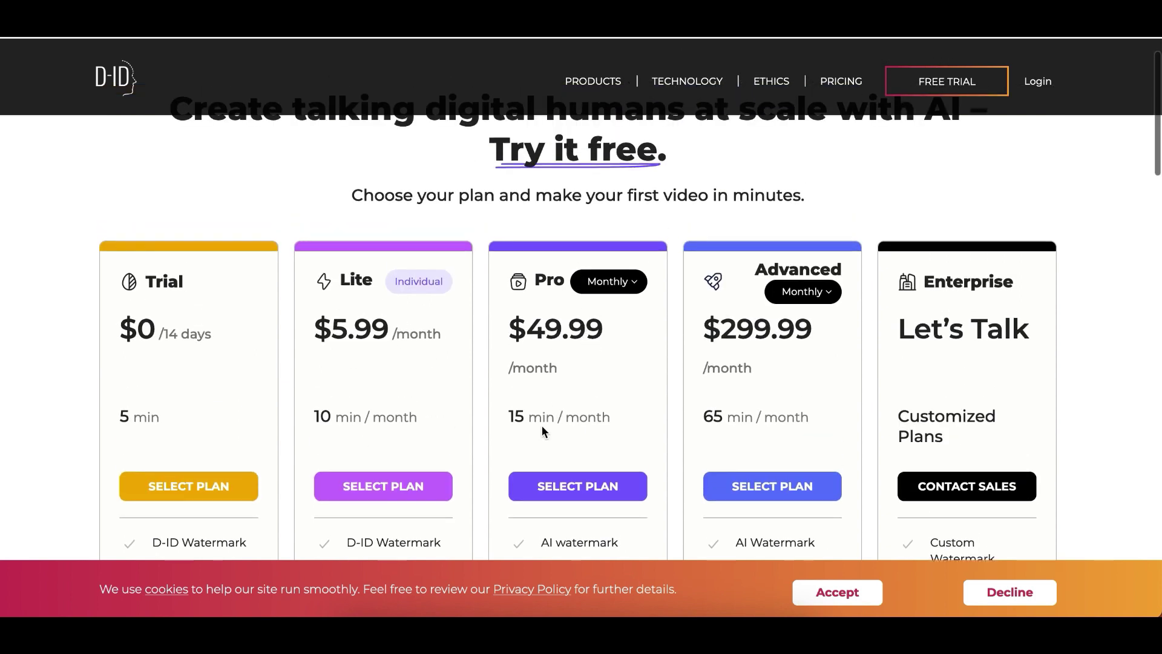
scroll(1152, 176, "down", 3)
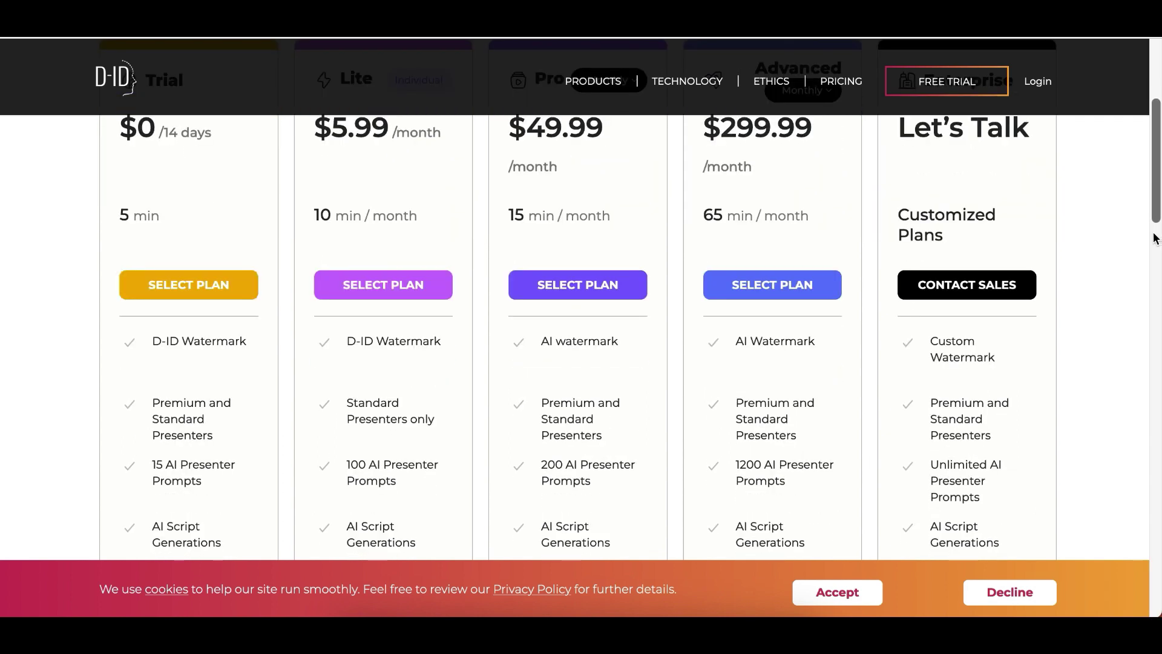
scroll(1123, 132, "up", 3)
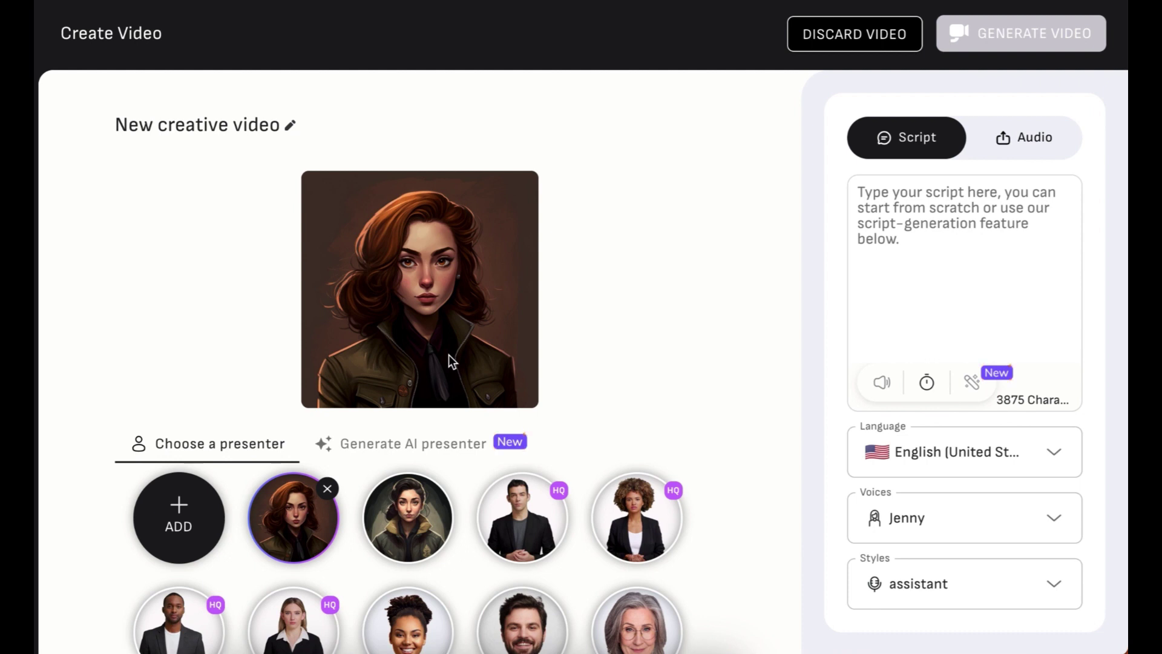
- Check the video's option for uploading your own voice audio and return to the script input
left_click(1044, 147)
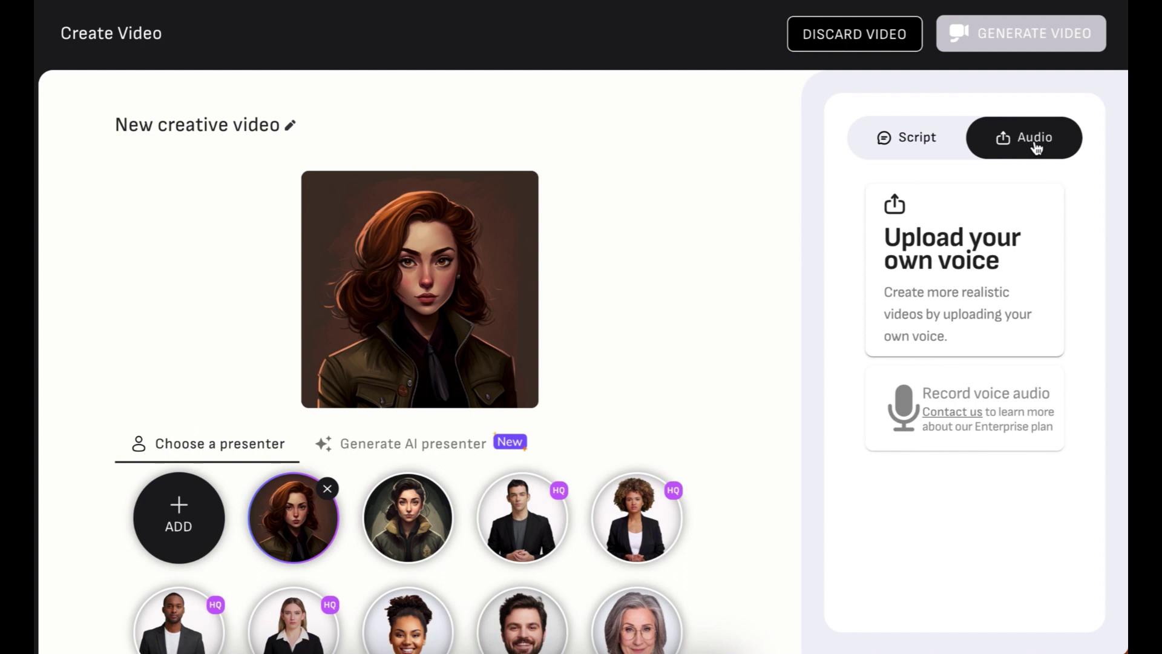
left_click(889, 150)
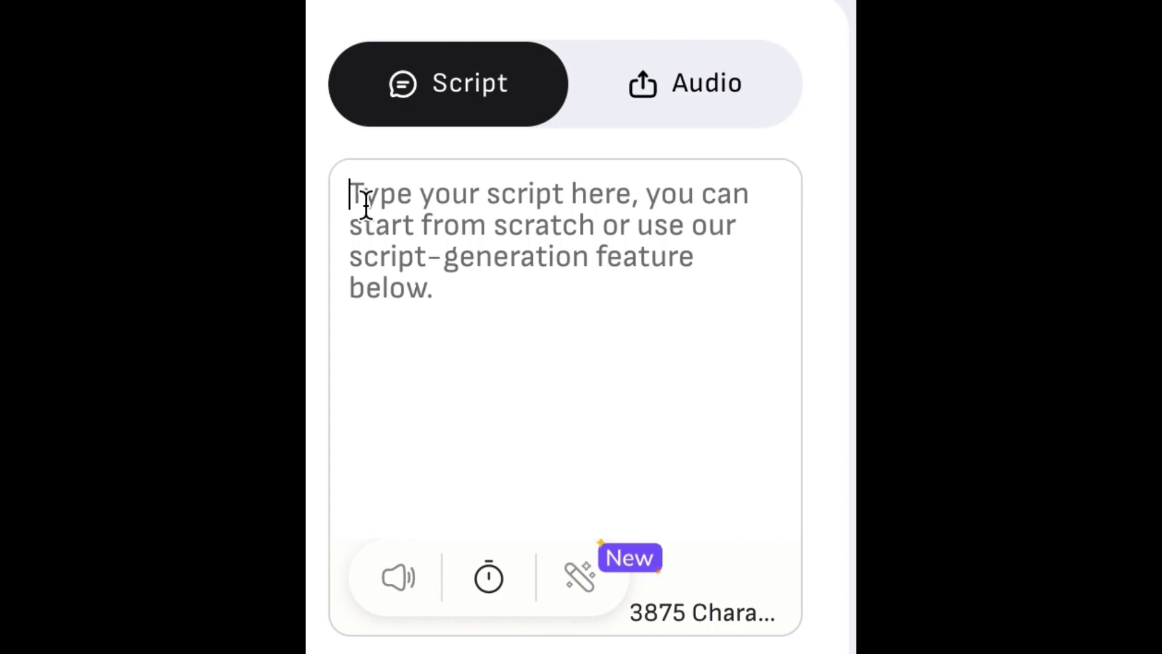
- Try the AI script generation on the opening text "email marketing is" and clear the script
type("email m")
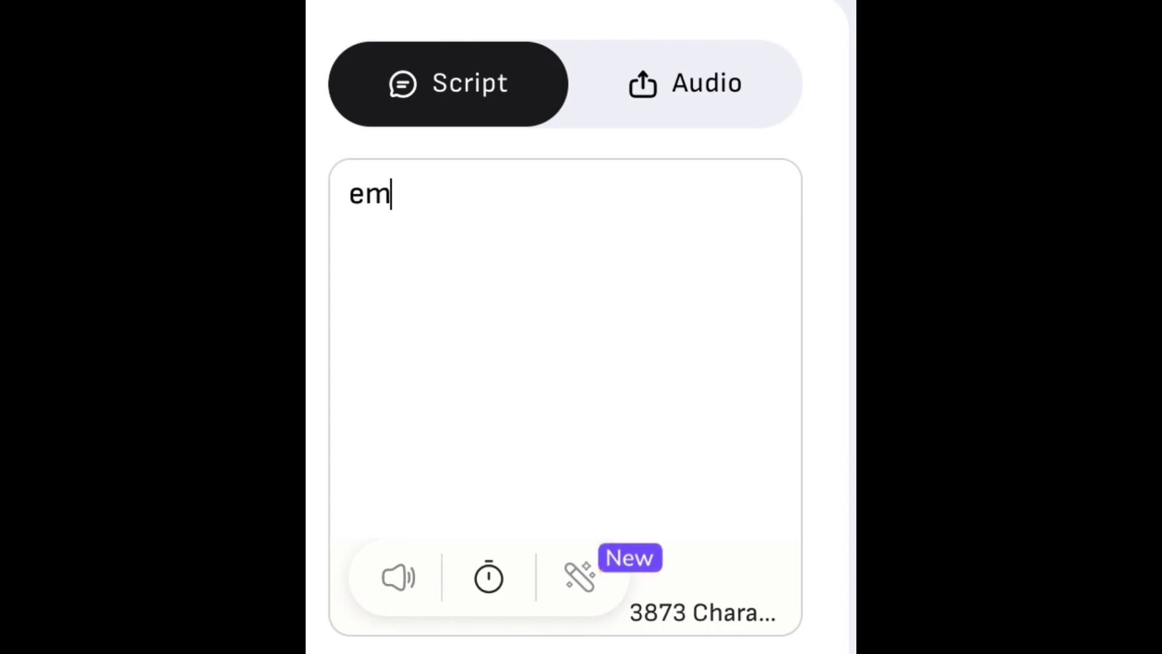
type("arketing is")
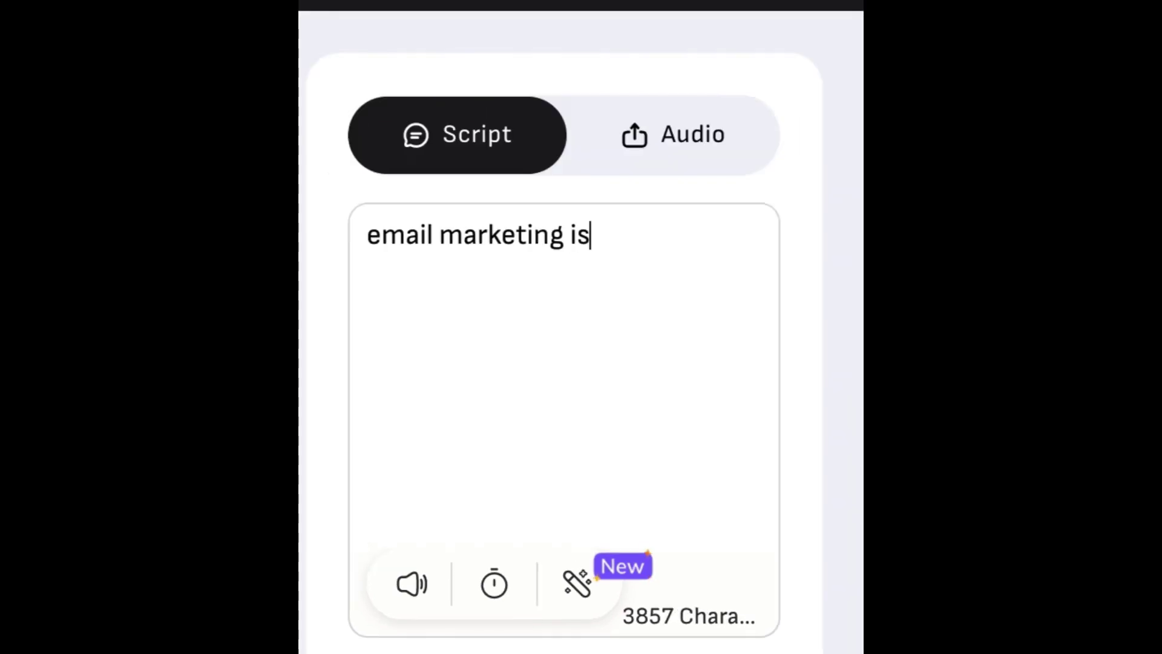
left_click(577, 590)
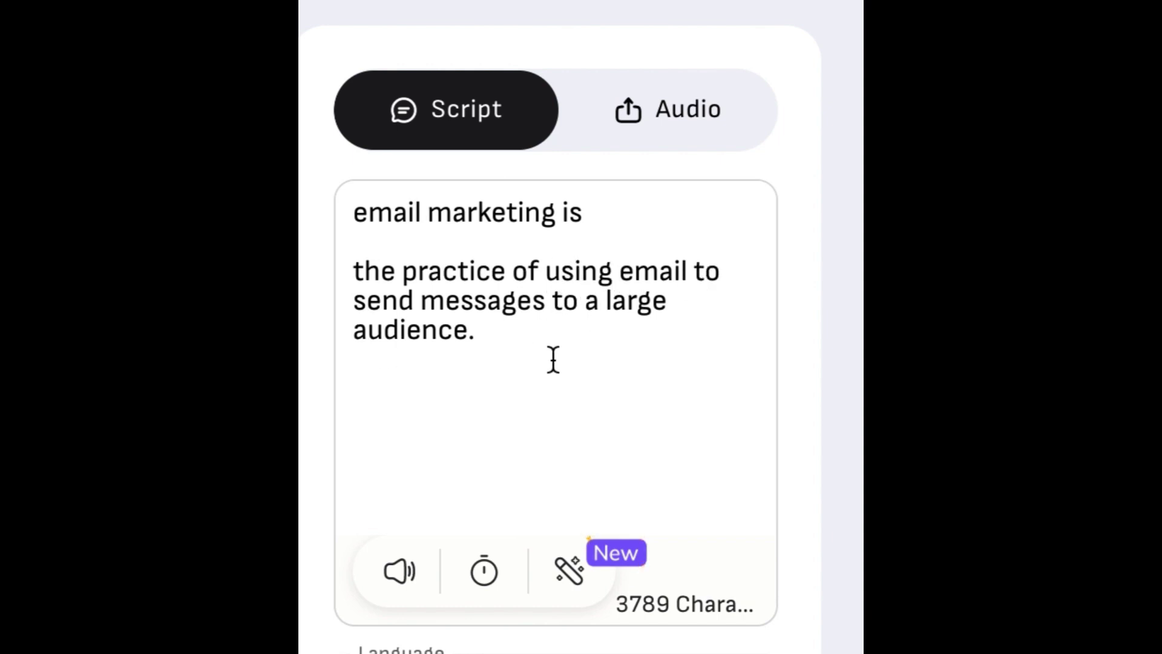
key("ctrl+a")
key("BackSpace")
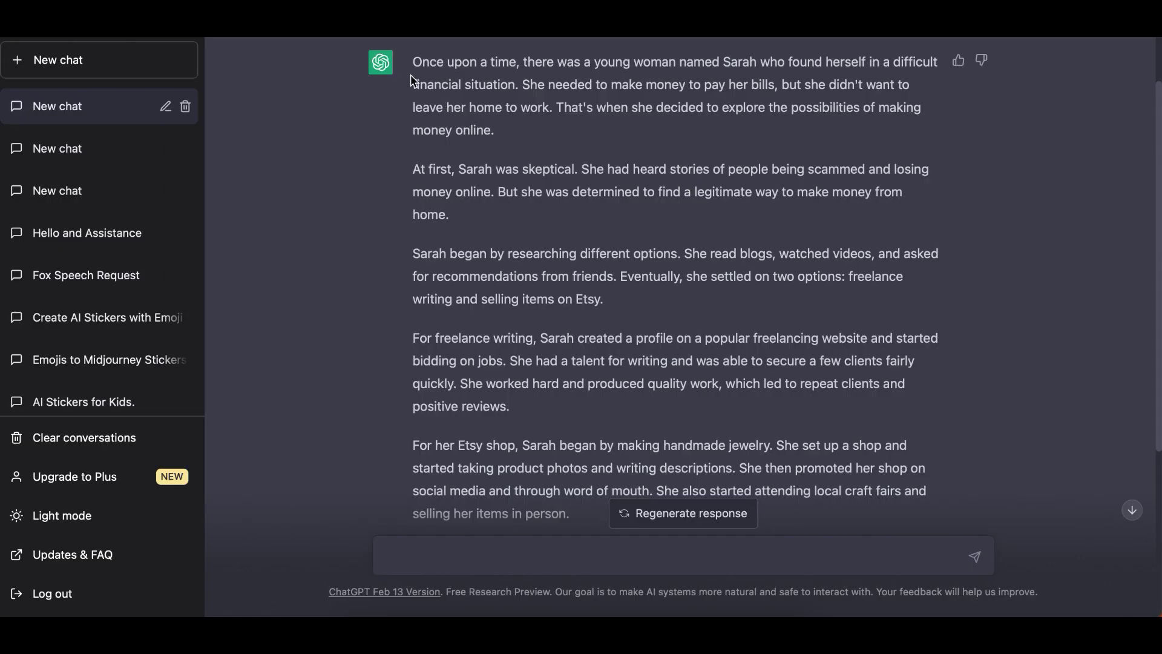
- Copy the full story from the ChatGPT response and paste it as the presenter's script in D-ID
left_click_drag(415, 59, 521, 611)
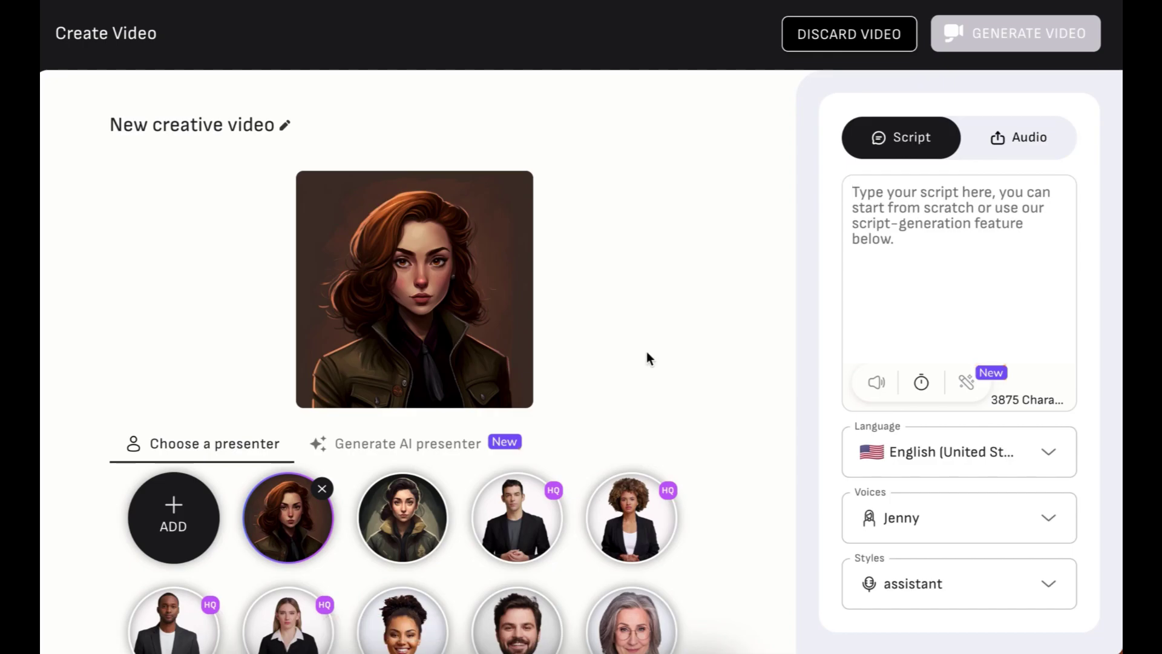
left_click(891, 200)
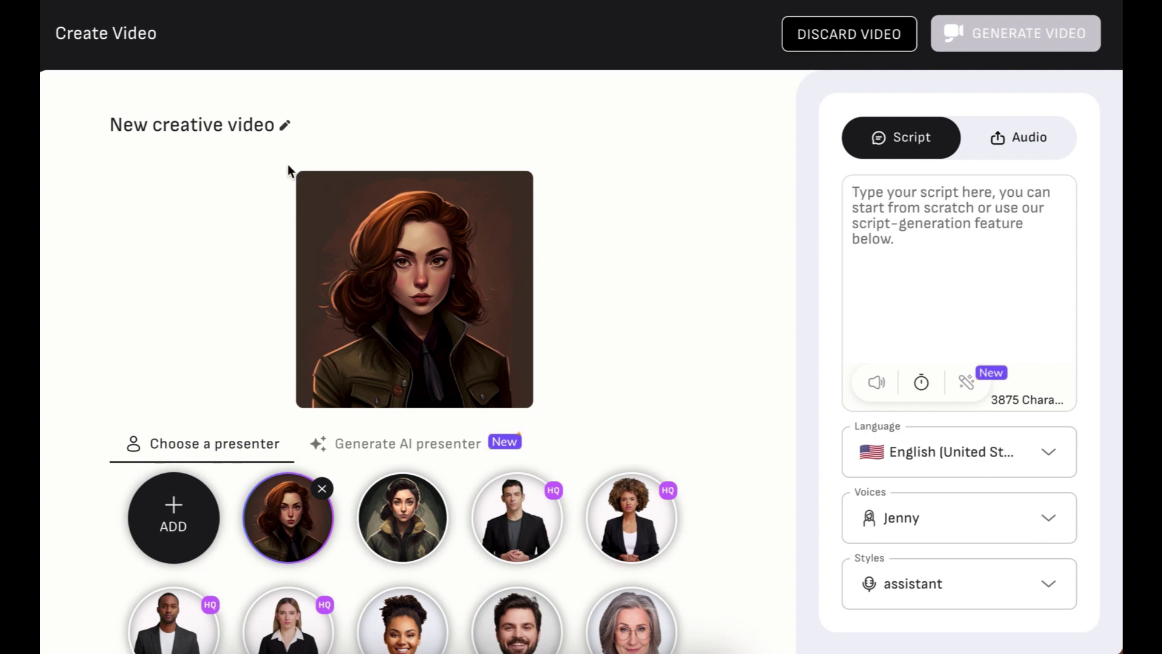
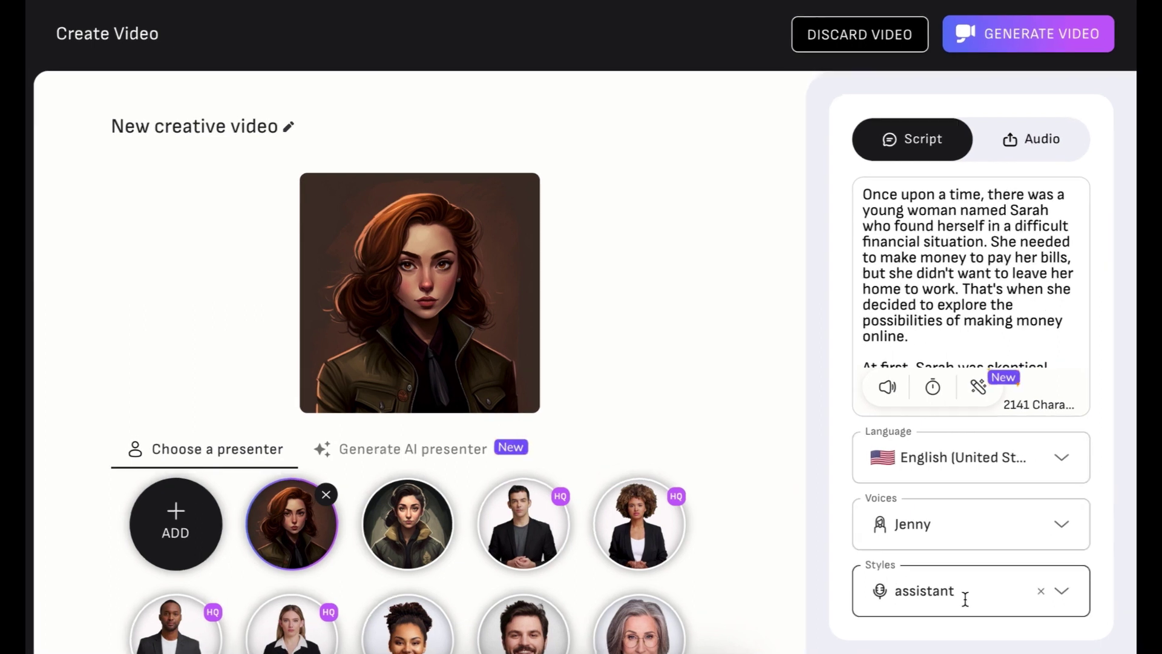
- Set the speaking style of the Jenny voice to cheerful
left_click(1065, 593)
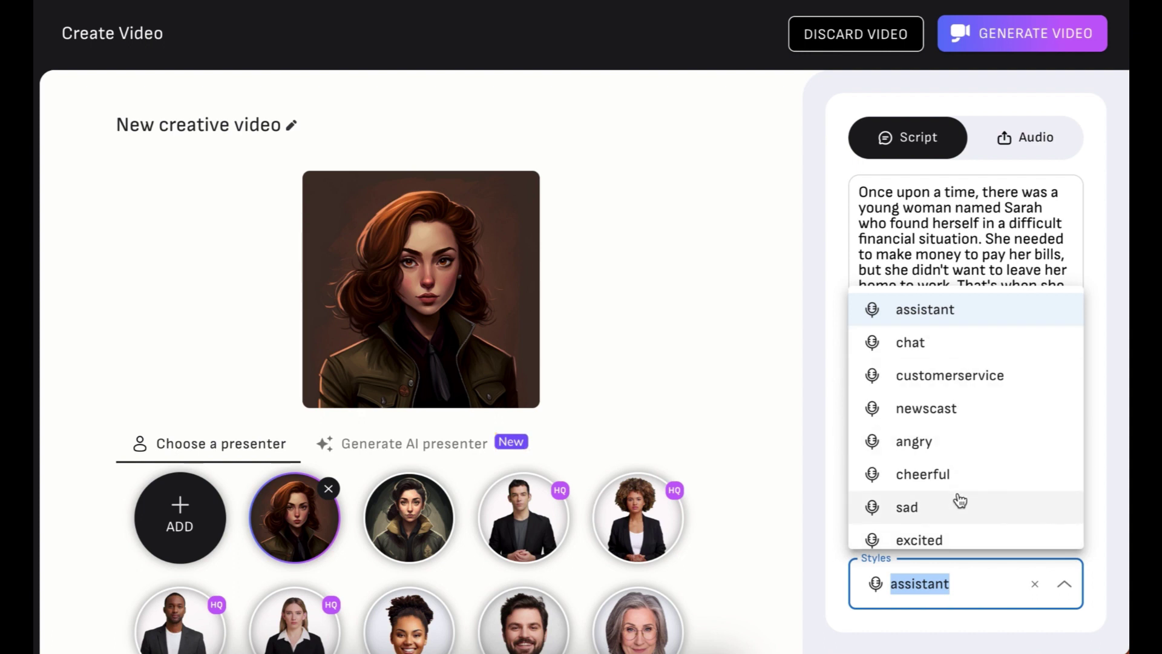
left_click(954, 475)
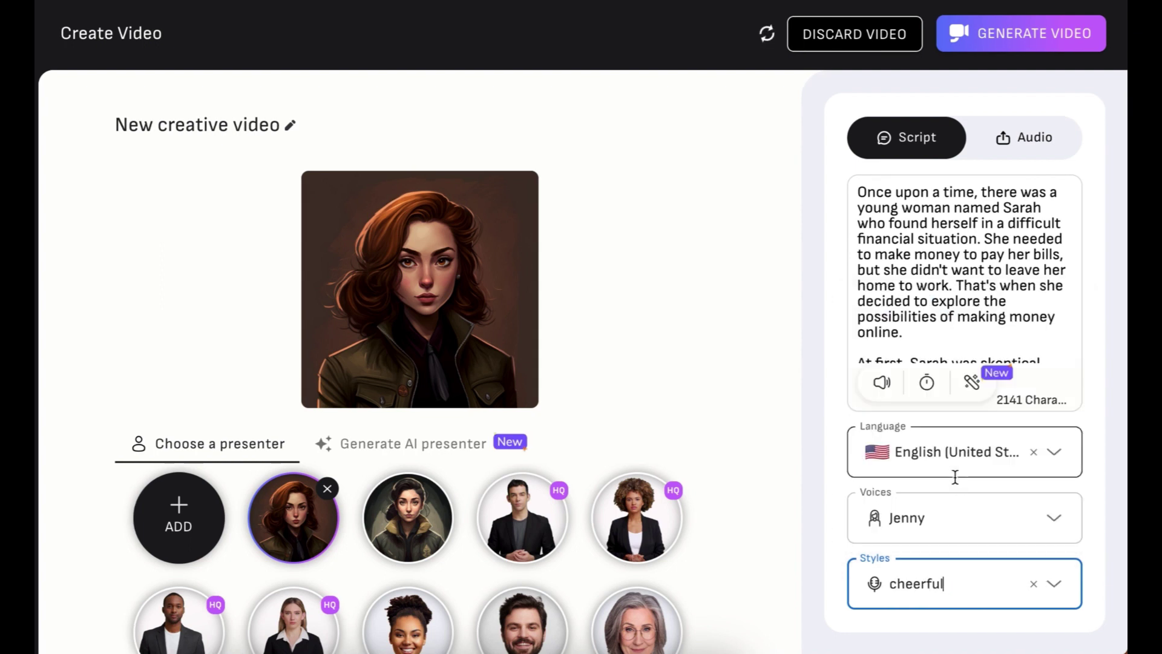
left_click(974, 482)
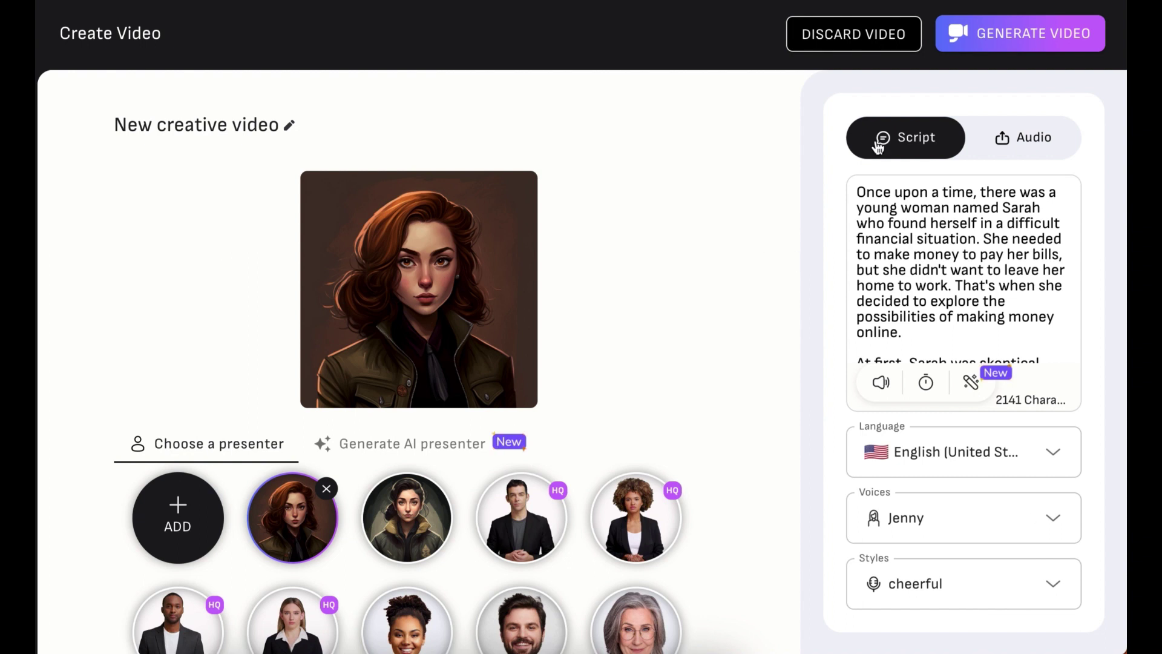
- Generate the video of the red-haired presenter with the pasted story and approve the credit use
left_click(998, 39)
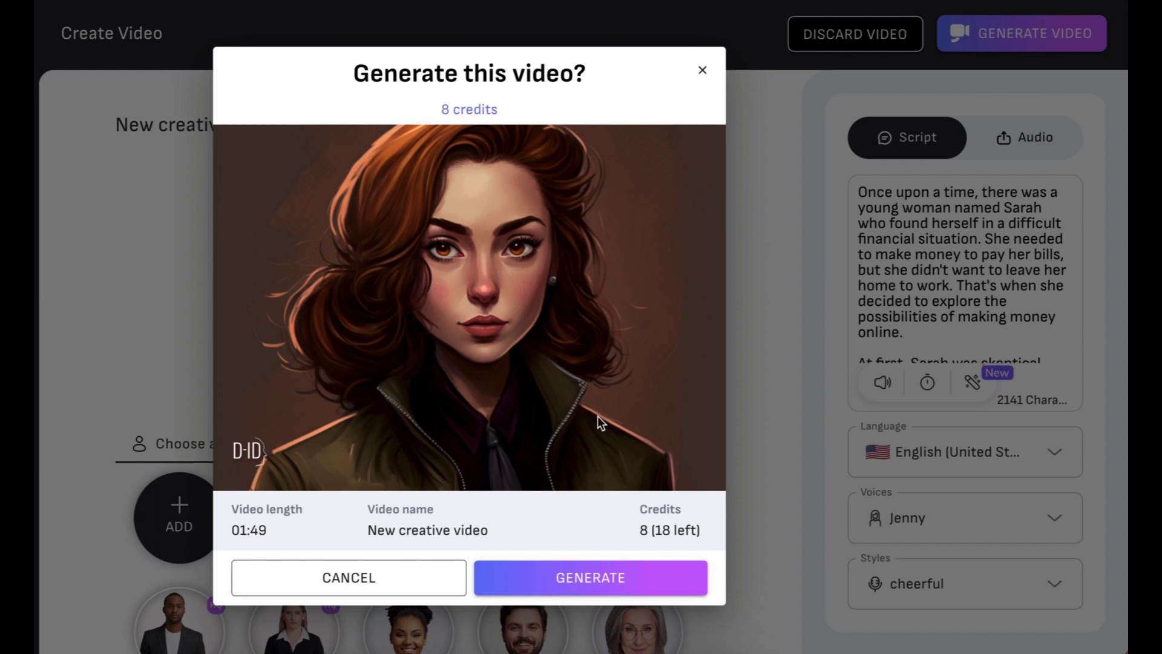
left_click(563, 576)
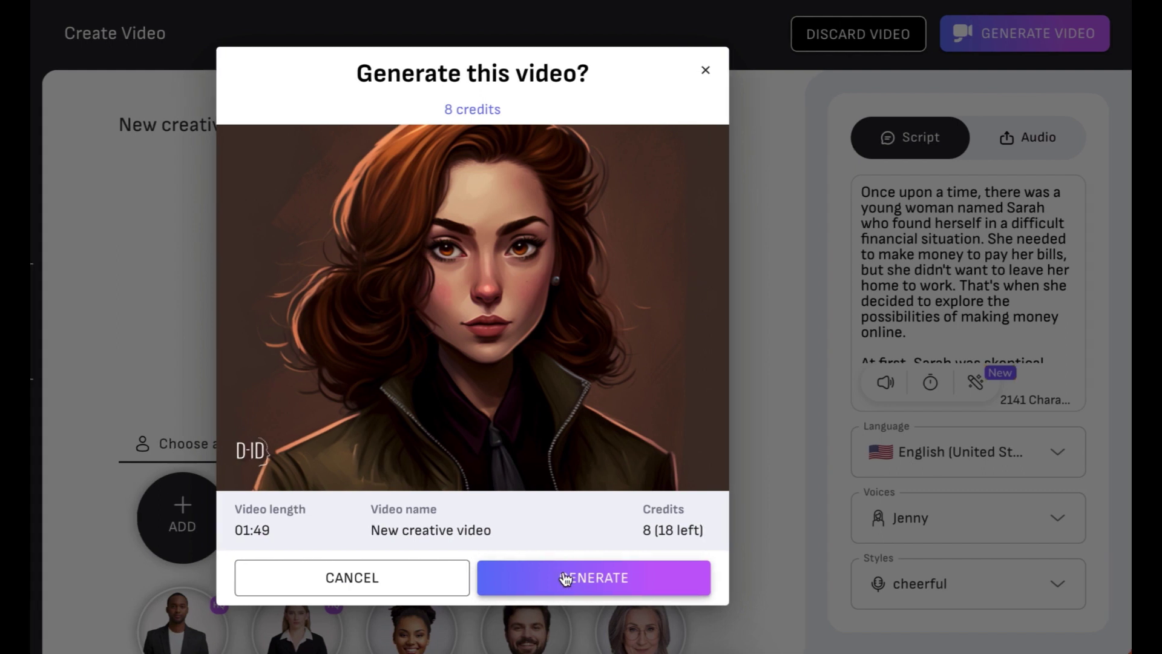
left_click(564, 578)
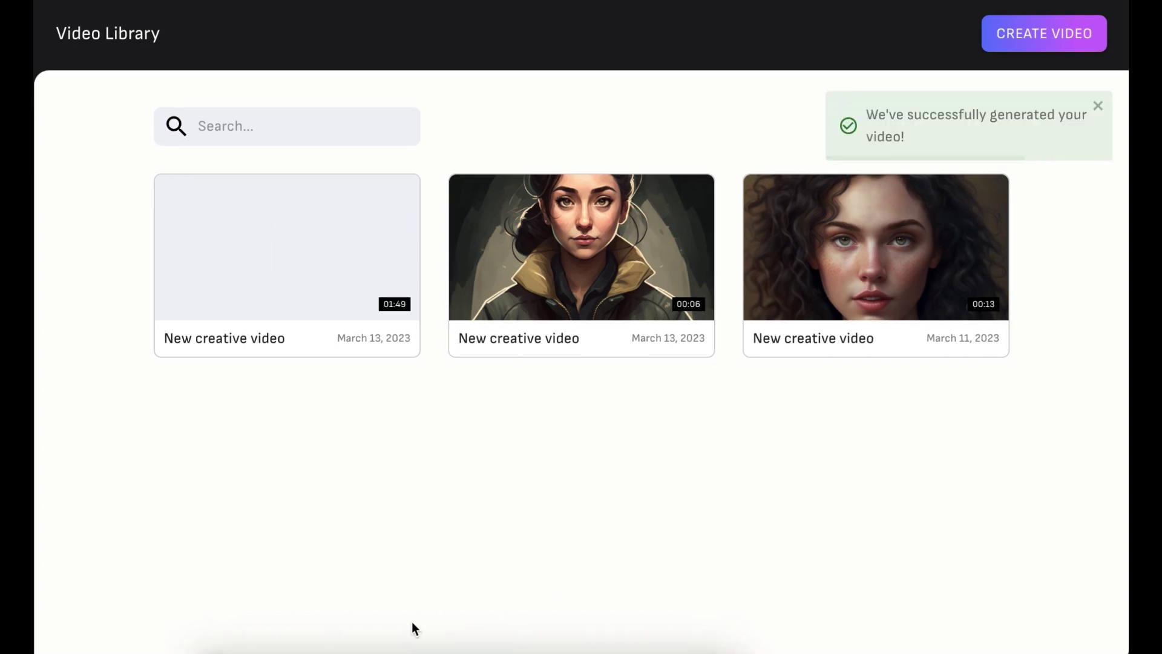
- Download the newly generated 01:49 video from the Video Library and play the downloaded file
left_click(397, 196)
left_click(354, 200)
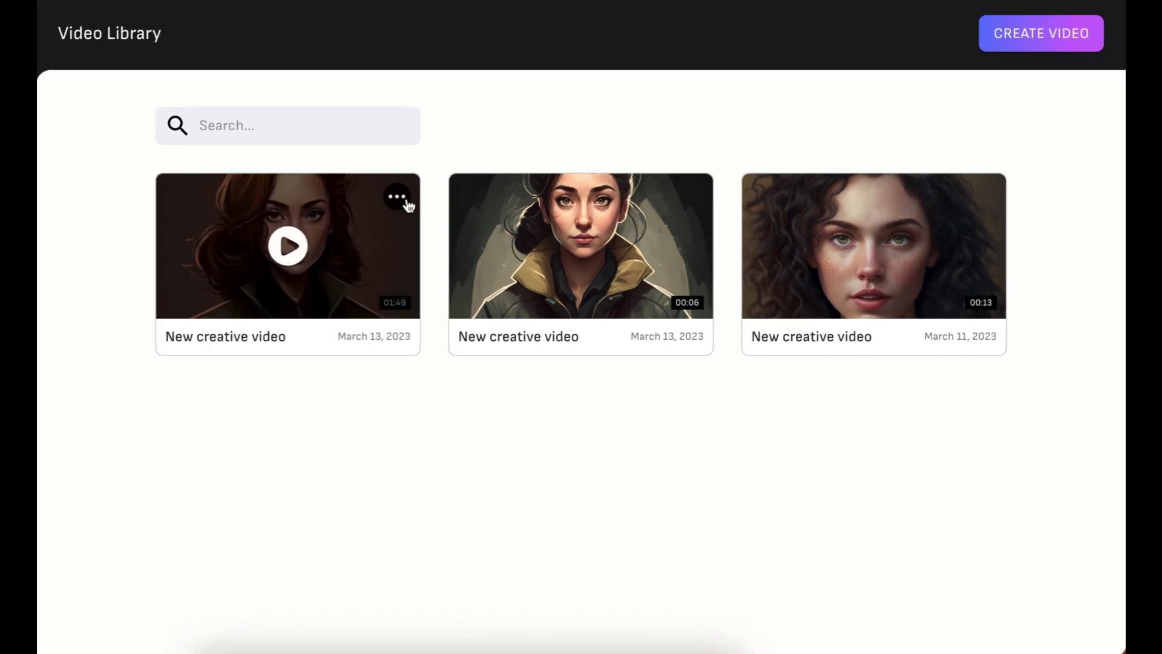
left_click(403, 197)
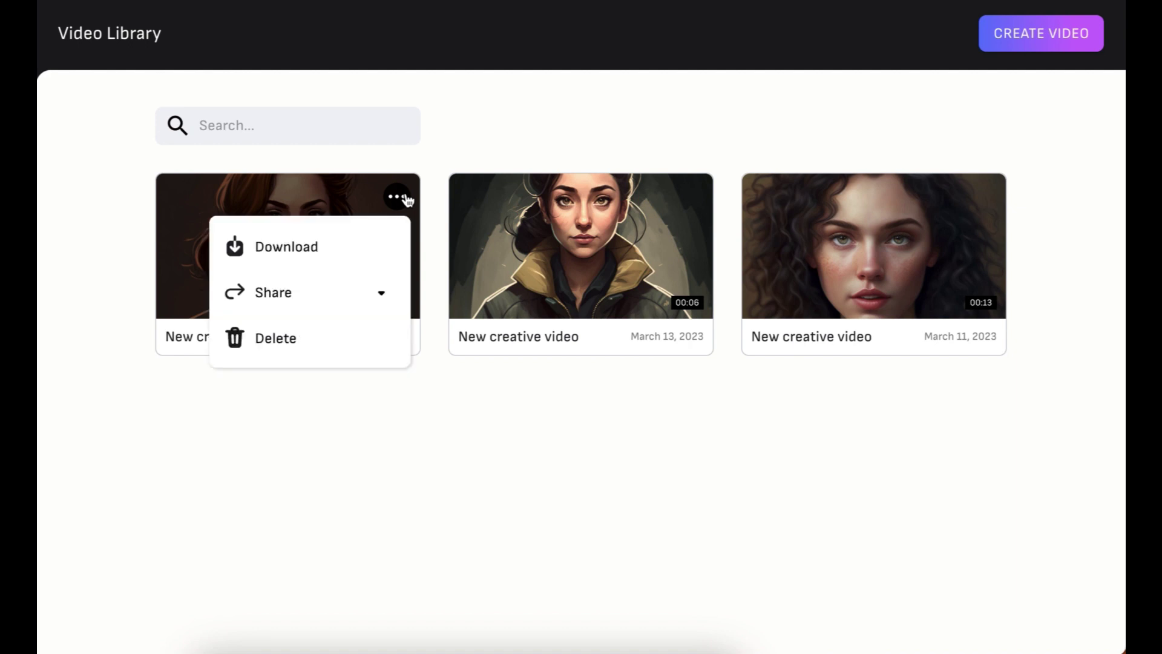
left_click(371, 252)
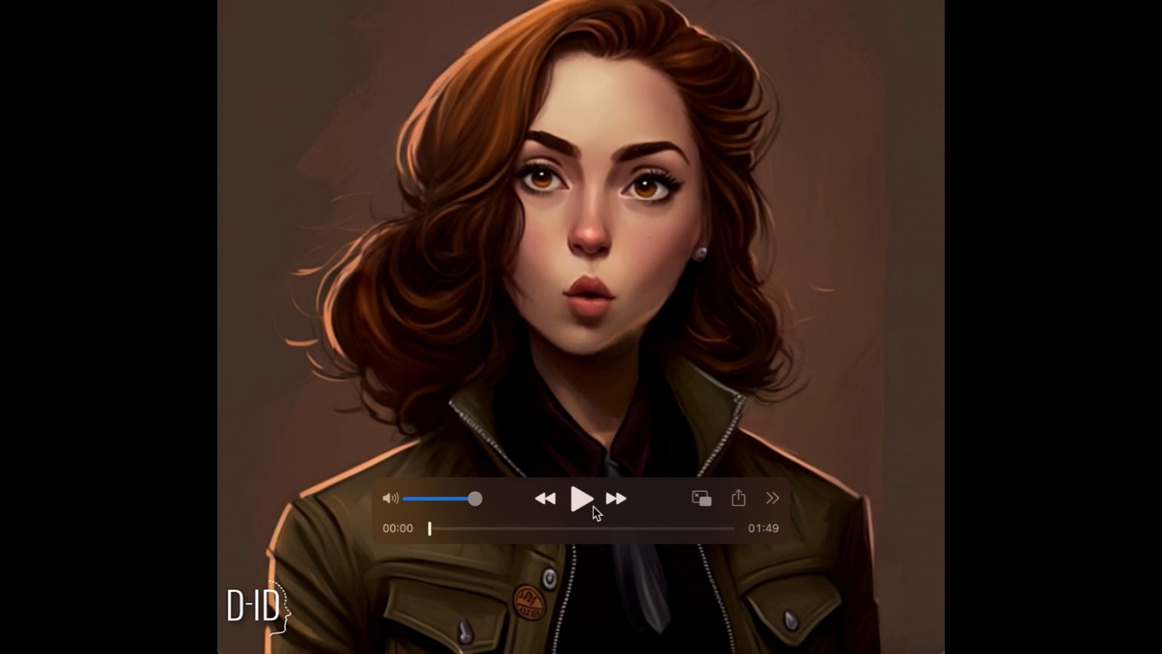
left_click(592, 506)
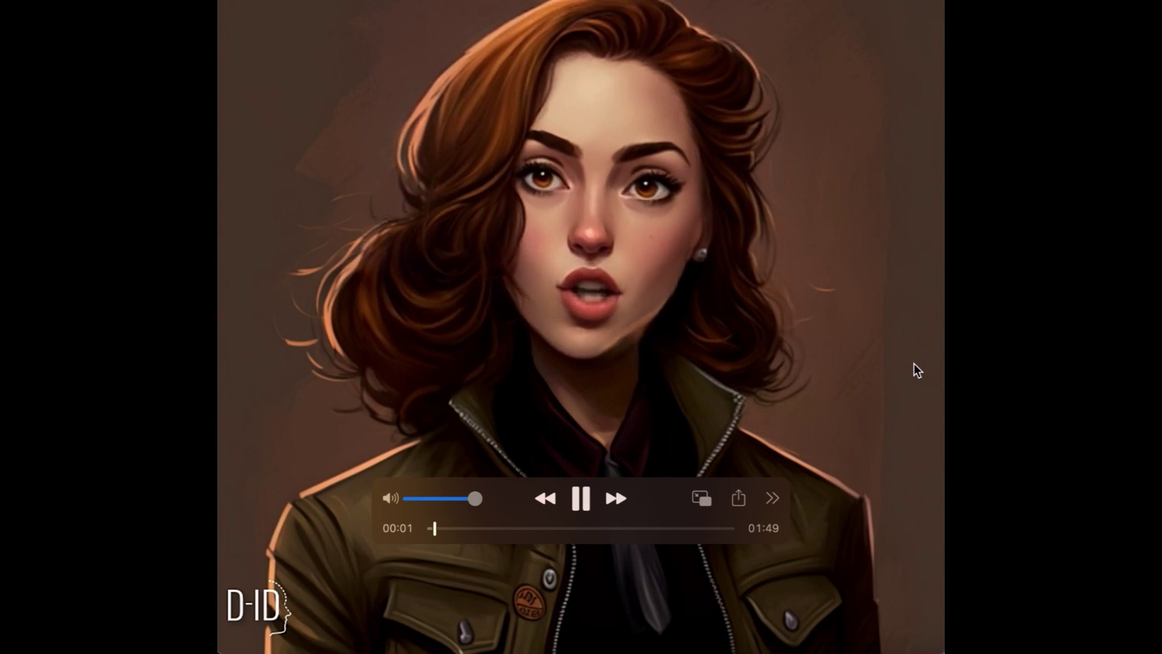